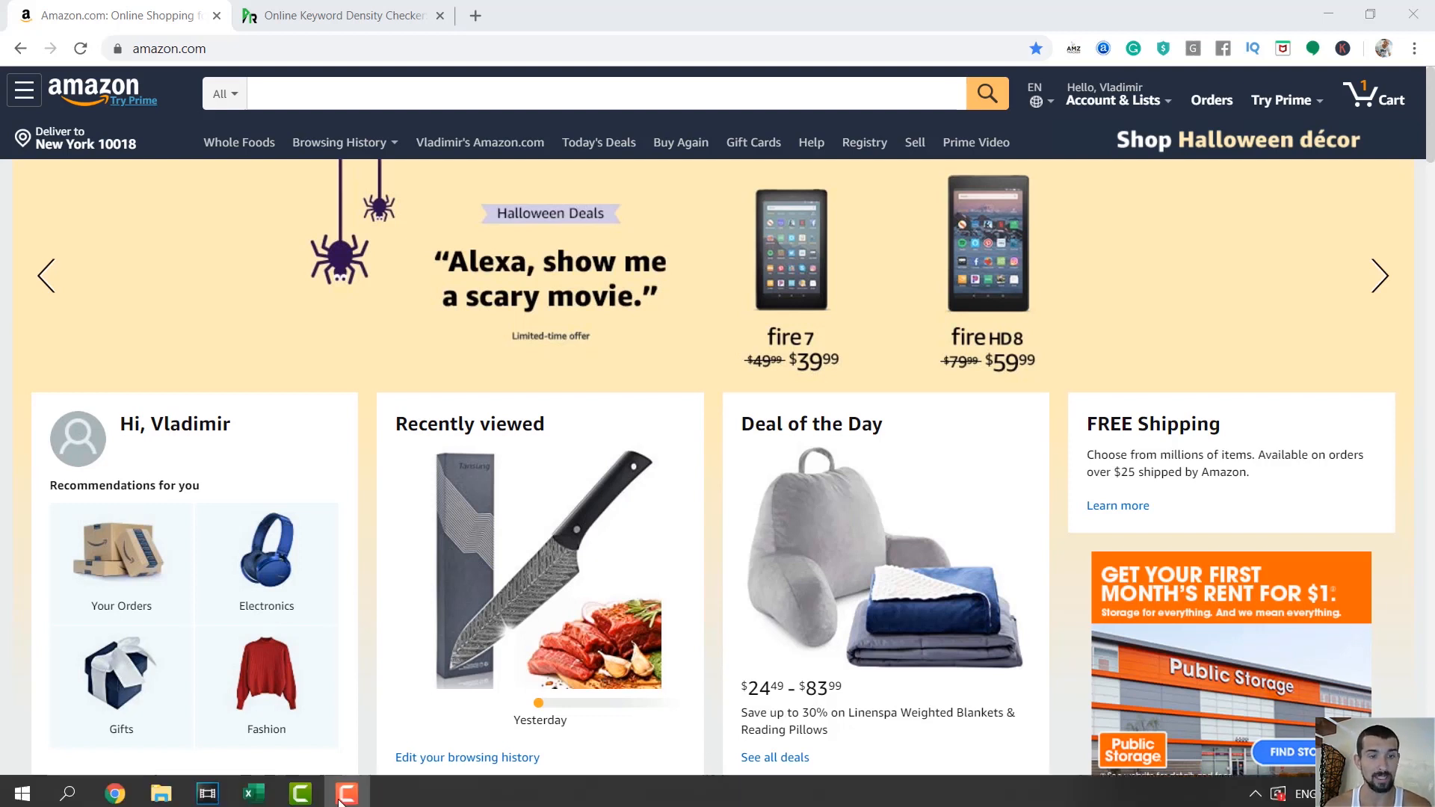
- Search Amazon for ASIN B07BK4YVB3, taken from the Cerebro Phrases sheet in Excel, and open the PAUDIN chef knife listing
{"action": "left_click", "coordinate": [263, 800]}
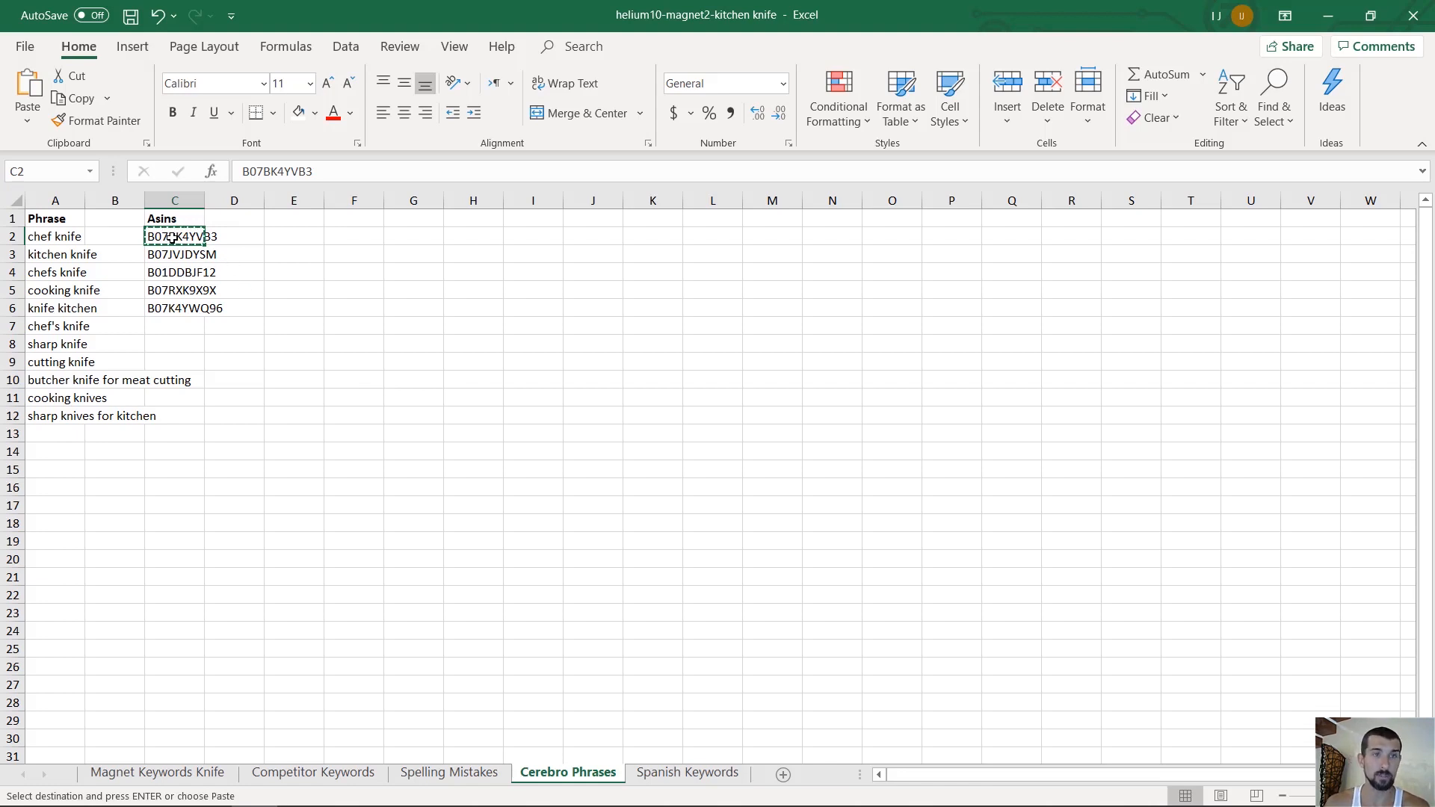
{"action": "mouse_move", "coordinate": [315, 802]}
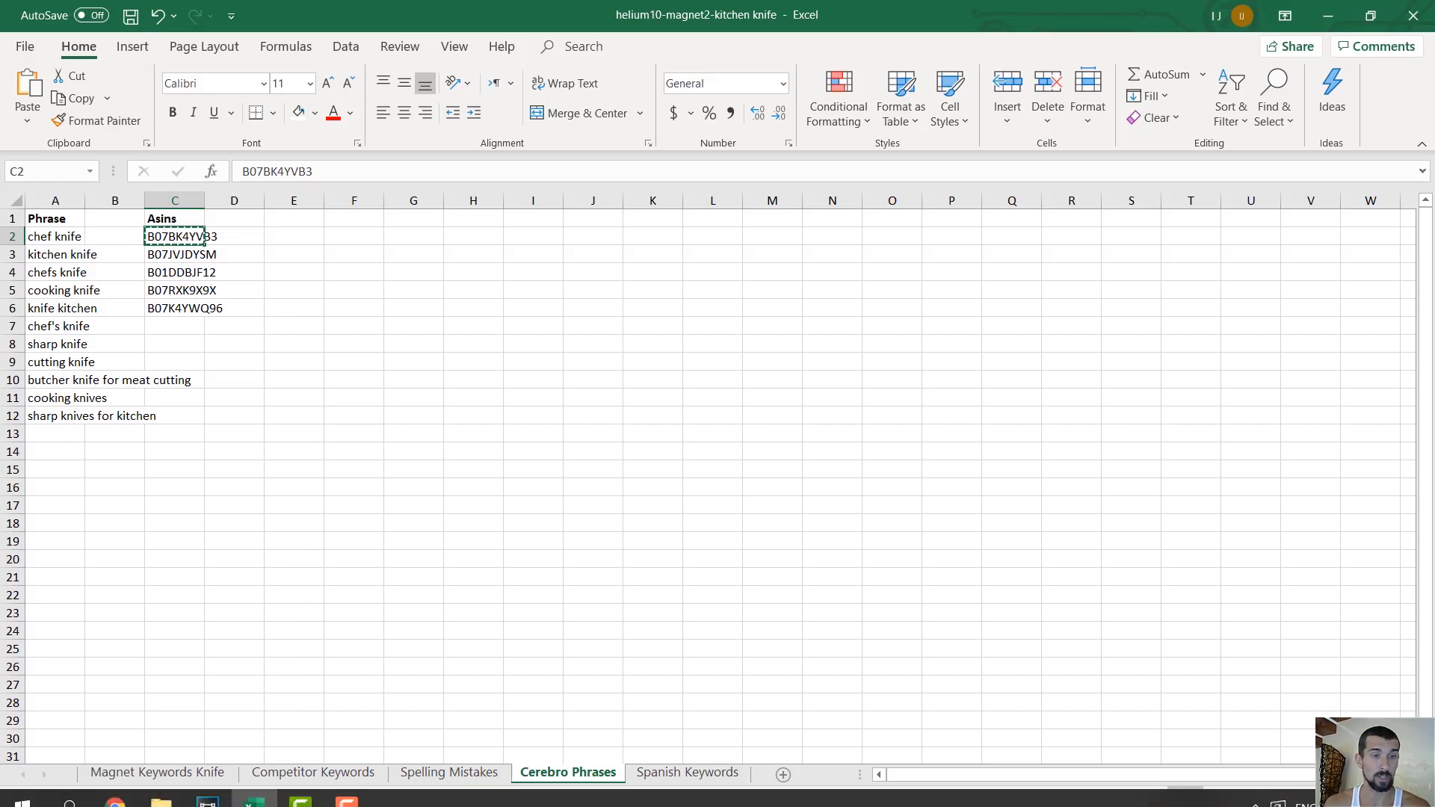
{"action": "key", "text": "alt+Tab"}
{"action": "left_click", "coordinate": [299, 93]}
{"action": "type", "text": "B07BK4YVB3"}
{"action": "mouse_move", "coordinate": [344, 142]}
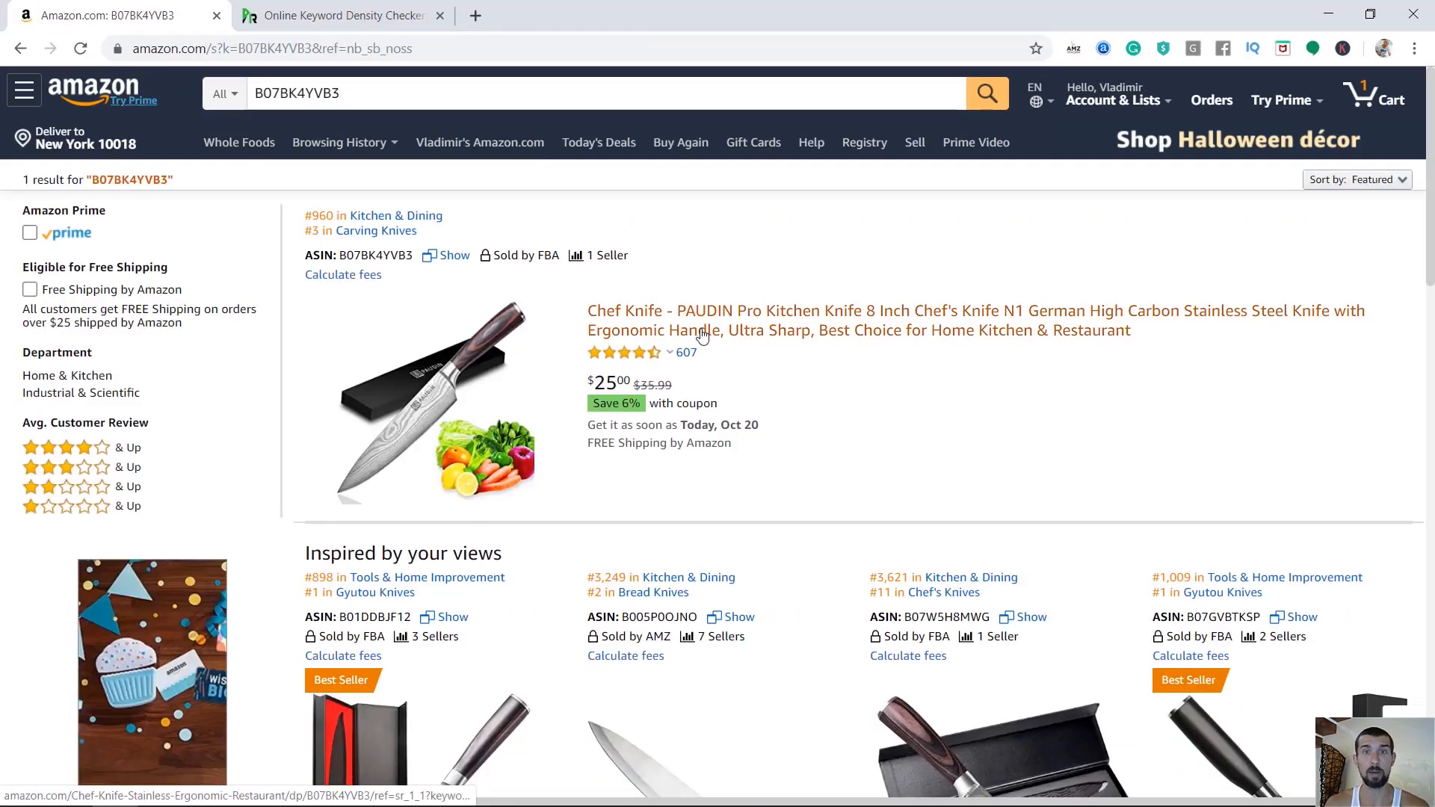
{"action": "left_click", "coordinate": [703, 336]}
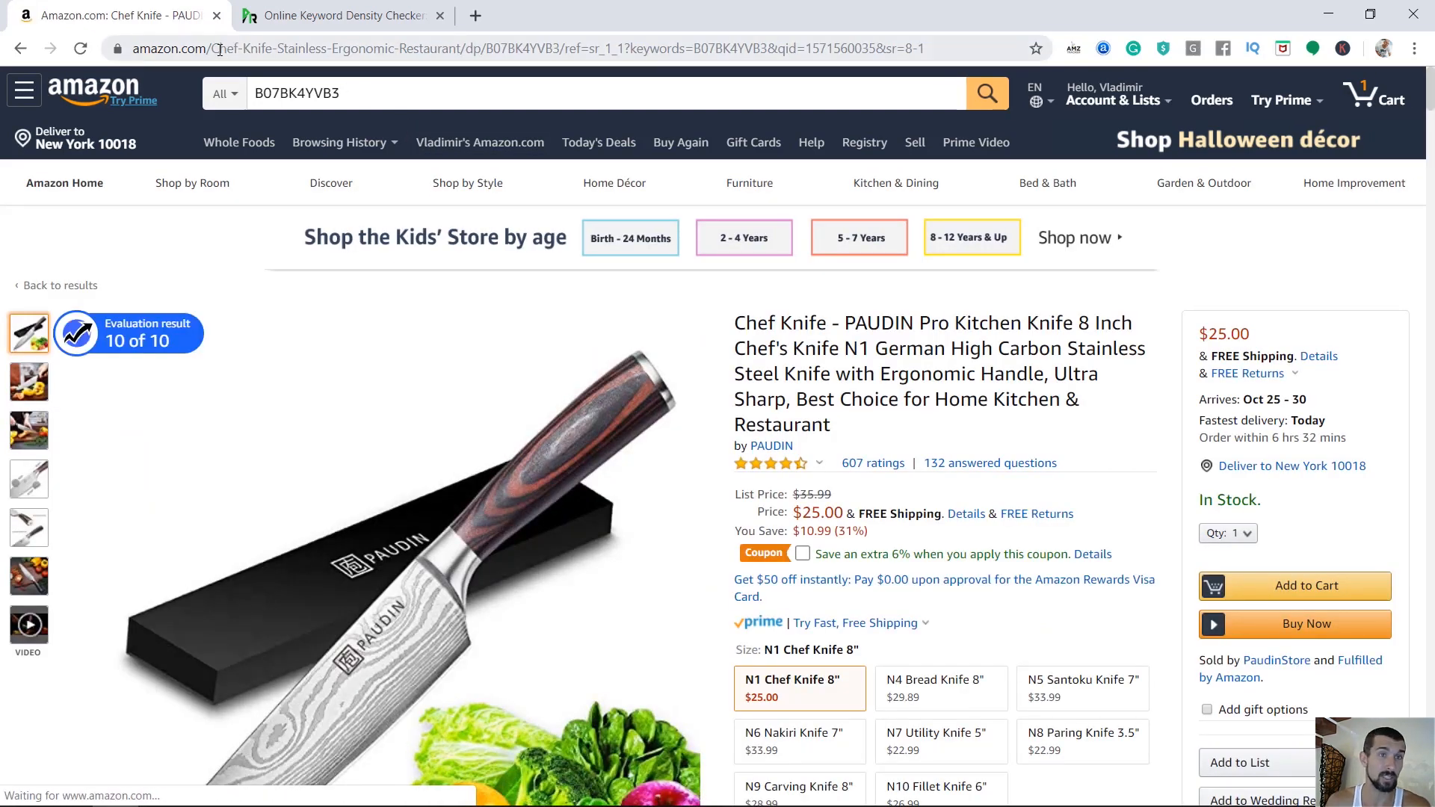
- Shorten the product page address to amazon.com/dp/B07BK4YVB3 and load it
{"action": "left_click_drag", "start_coordinate": [215, 50], "coordinate": [469, 46]}
{"action": "key", "text": "BackSpace"}
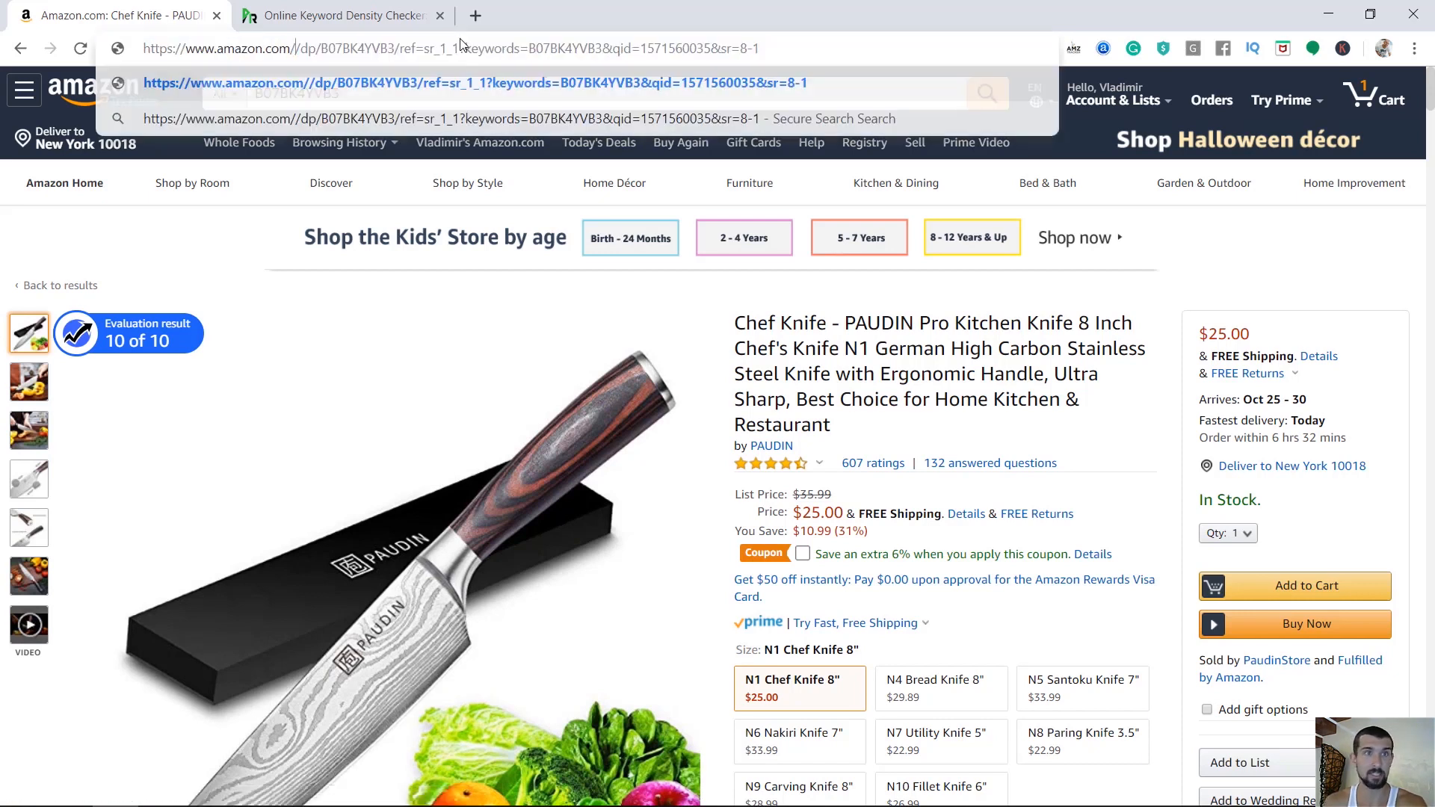
{"action": "key", "text": "BackSpace"}
{"action": "left_click_drag", "start_coordinate": [391, 49], "coordinate": [905, 54]}
{"action": "key", "text": "BackSpace"}
{"action": "key", "text": "Return"}
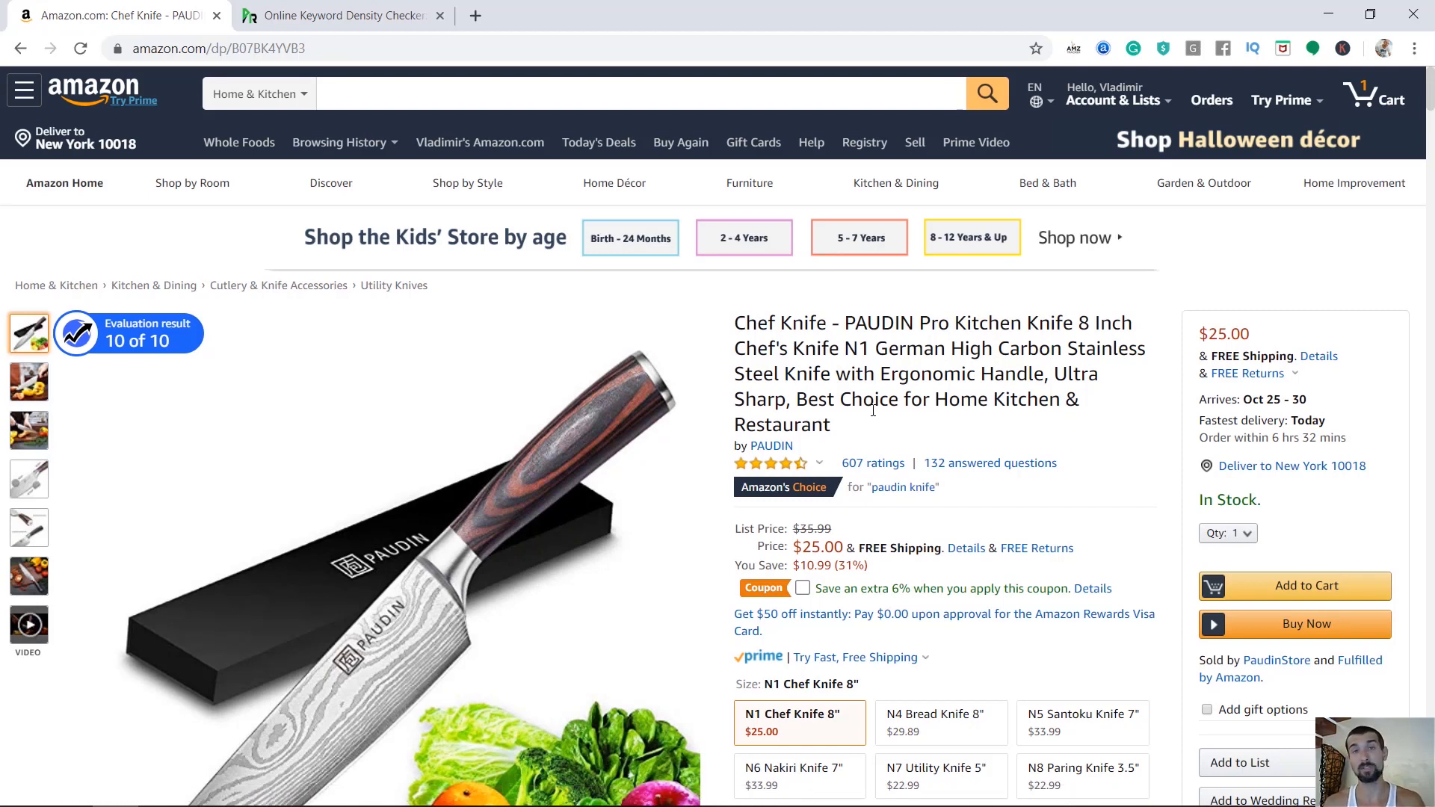
- Copy the full product title from the Amazon listing into the Paste Text box of the Prepostseo keyword density checker
{"action": "mouse_move", "coordinate": [1429, 104]}
{"action": "left_mouse_down"}
{"action": "mouse_move", "coordinate": [1430, 396]}
{"action": "mouse_move", "coordinate": [1428, 82]}
{"action": "left_mouse_up"}
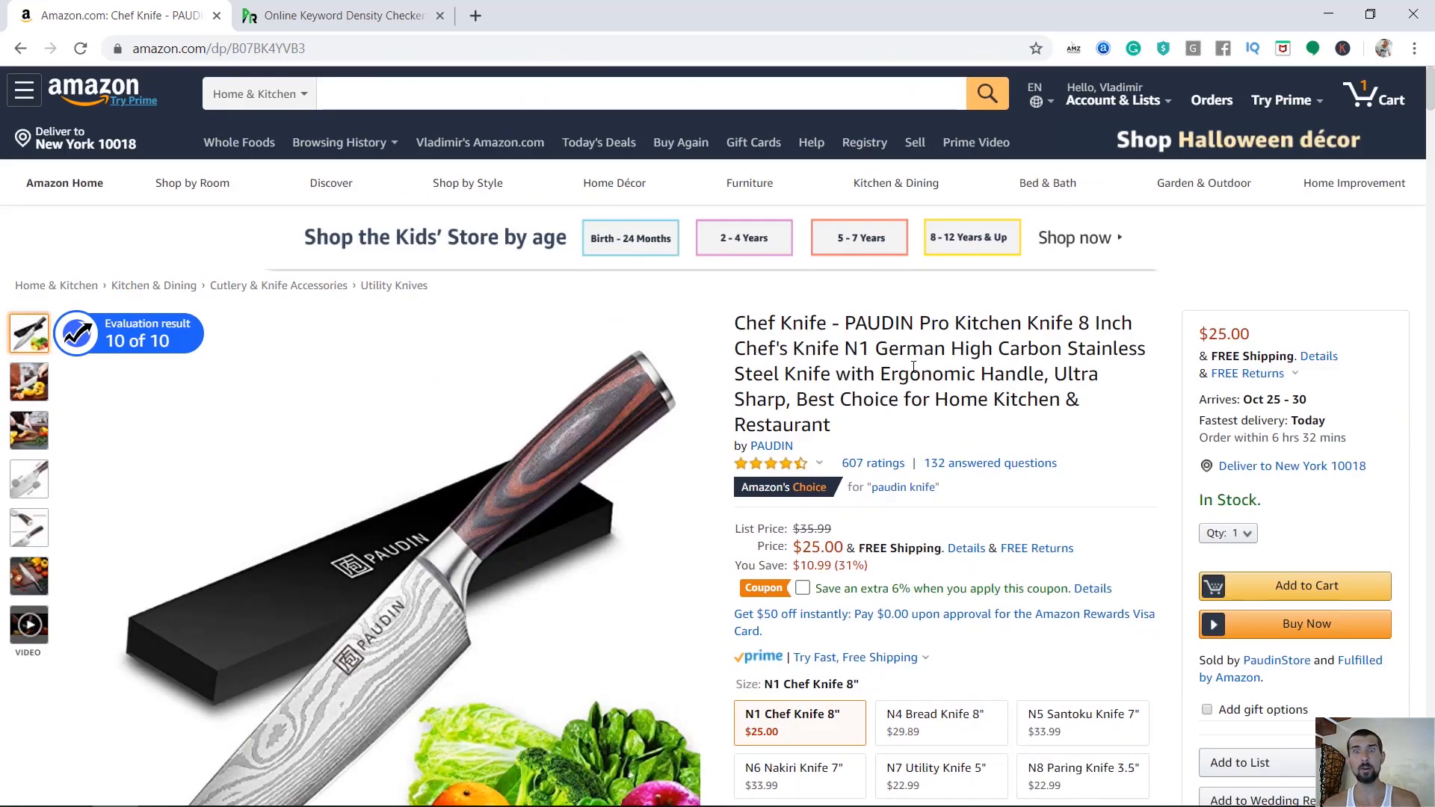
{"action": "scroll", "coordinate": [914, 367], "scroll_direction": "down", "scroll_amount": 5}
{"action": "scroll", "coordinate": [915, 586], "scroll_direction": "up", "scroll_amount": 2}
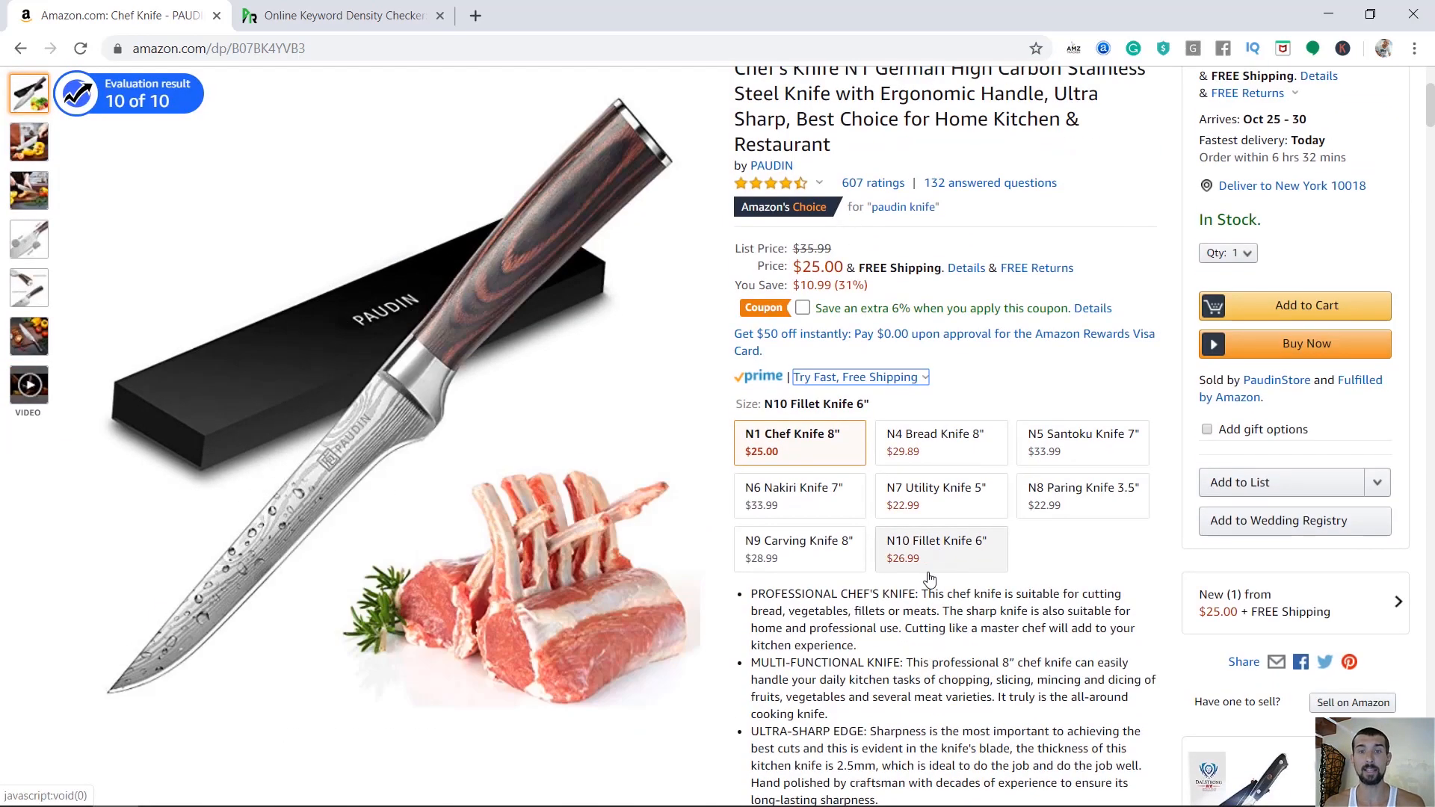
{"action": "scroll", "coordinate": [930, 580], "scroll_direction": "up", "scroll_amount": 3}
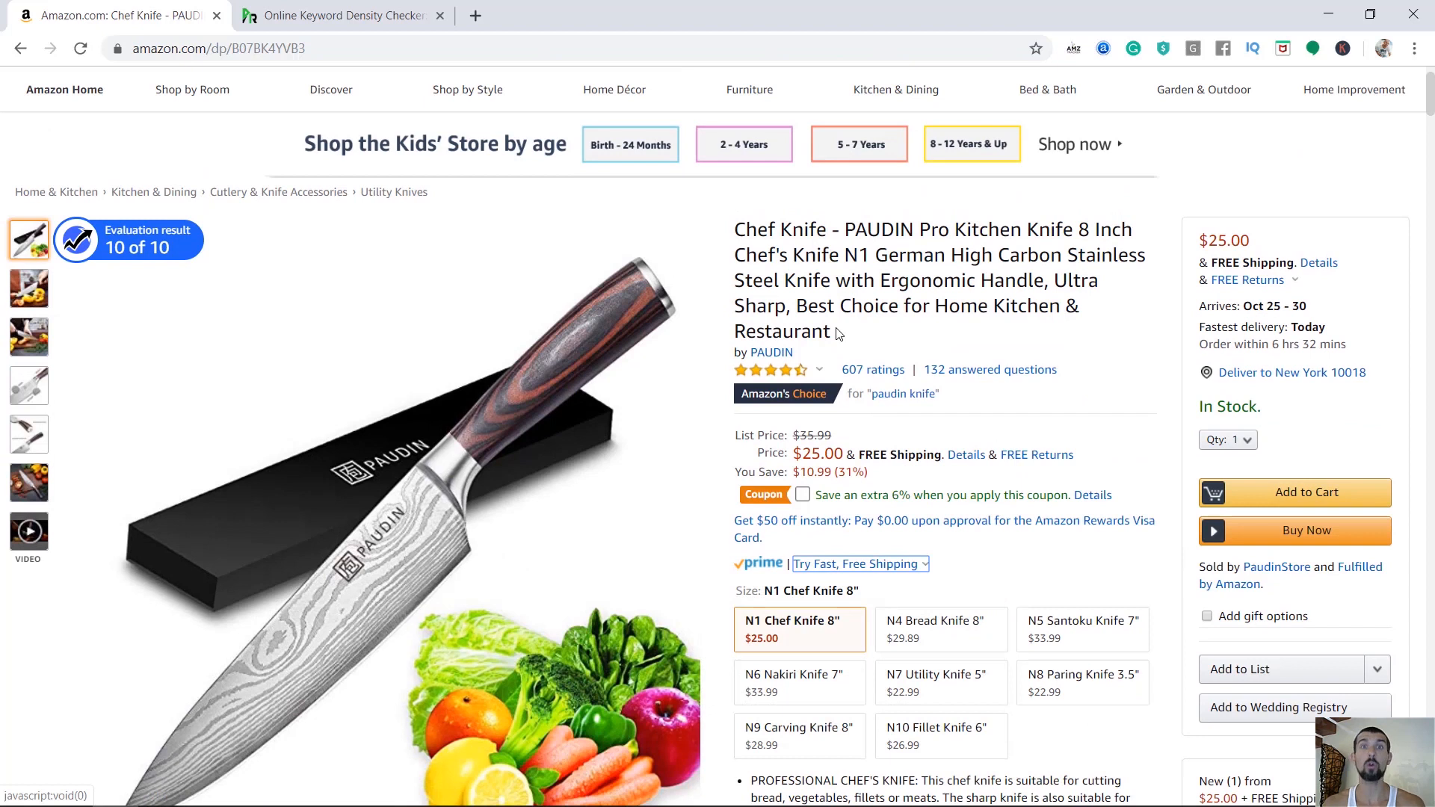
{"action": "left_click_drag", "start_coordinate": [841, 334], "coordinate": [747, 236]}
{"action": "key", "text": "ctrl+c"}
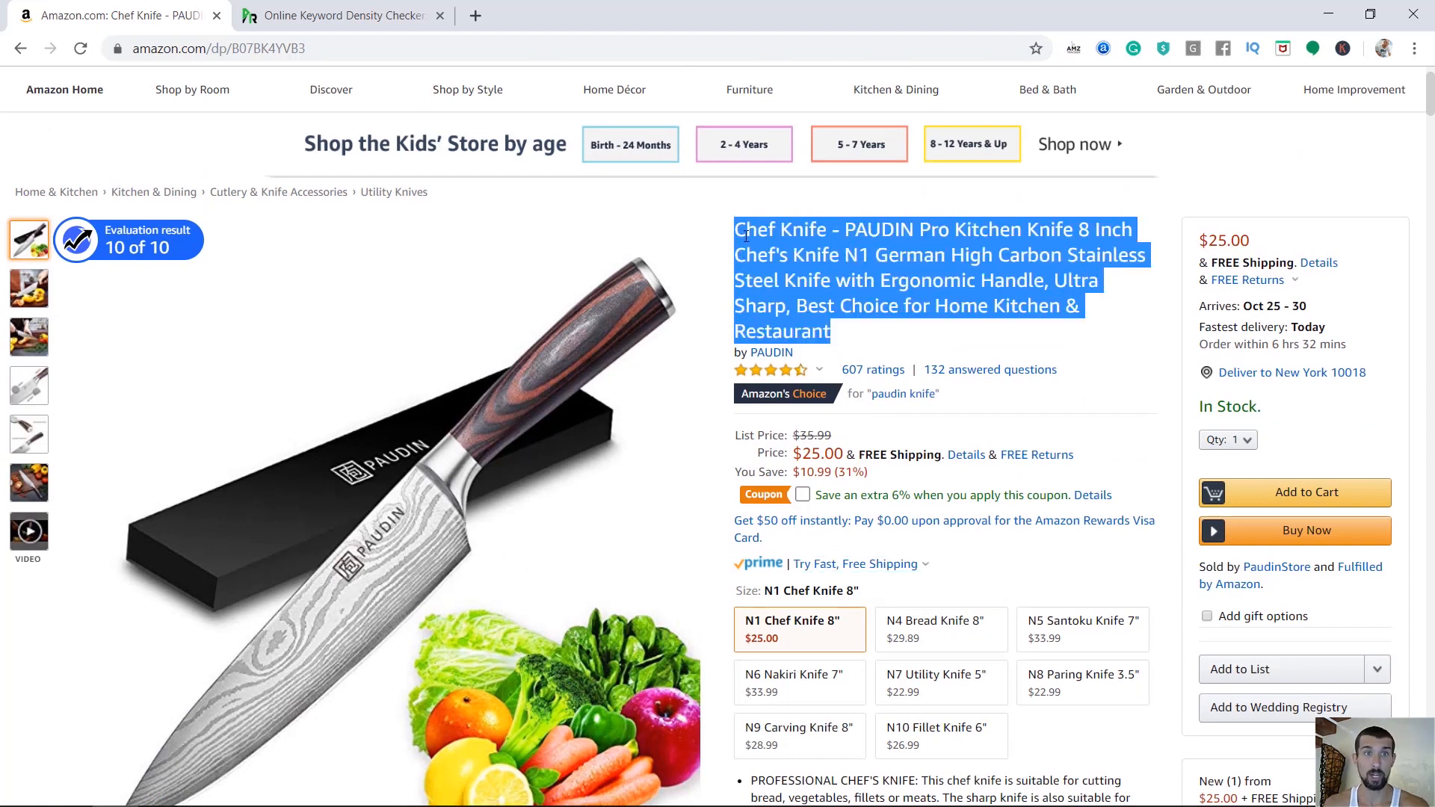
{"action": "left_click", "coordinate": [329, 15]}
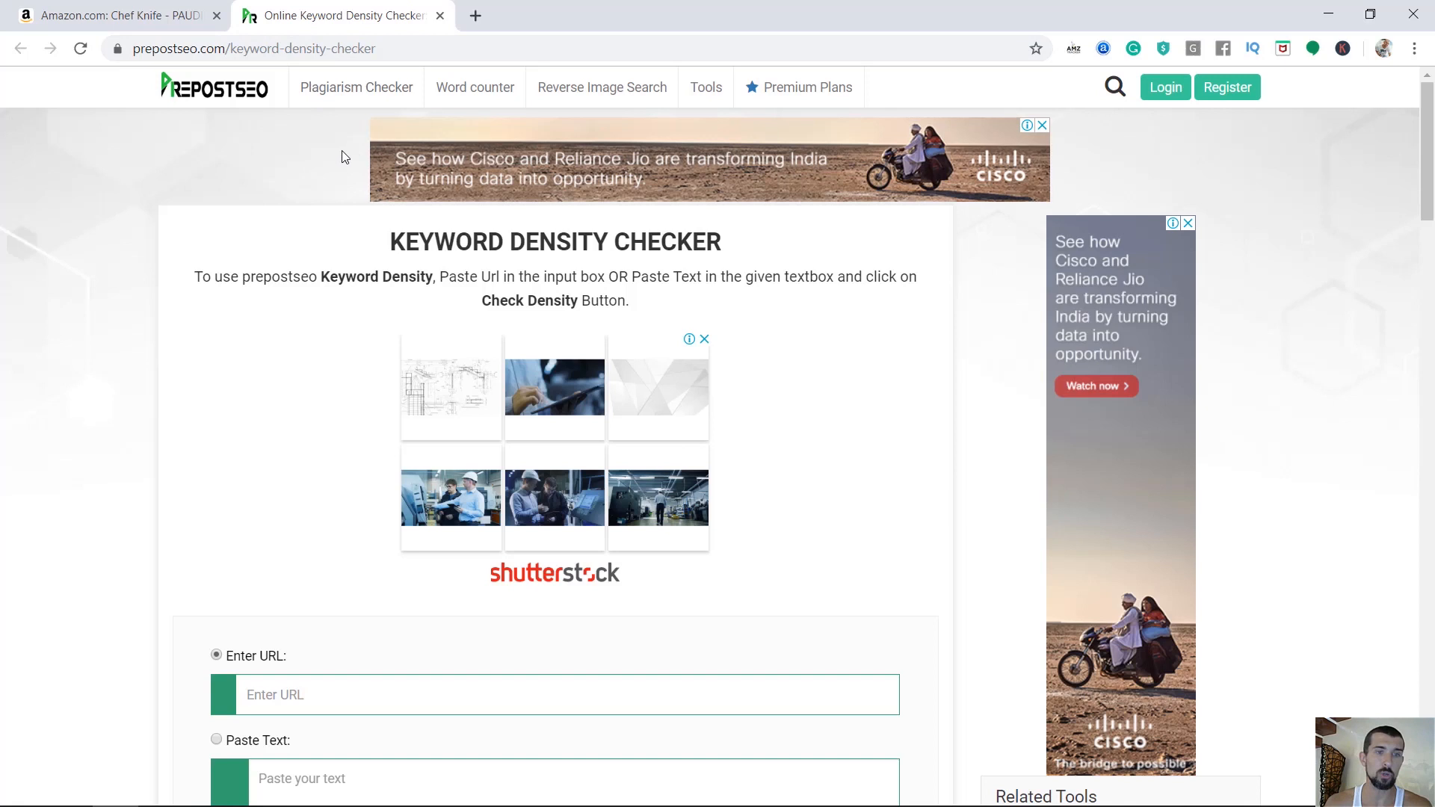
{"action": "scroll", "coordinate": [417, 311], "scroll_direction": "down", "scroll_amount": 2}
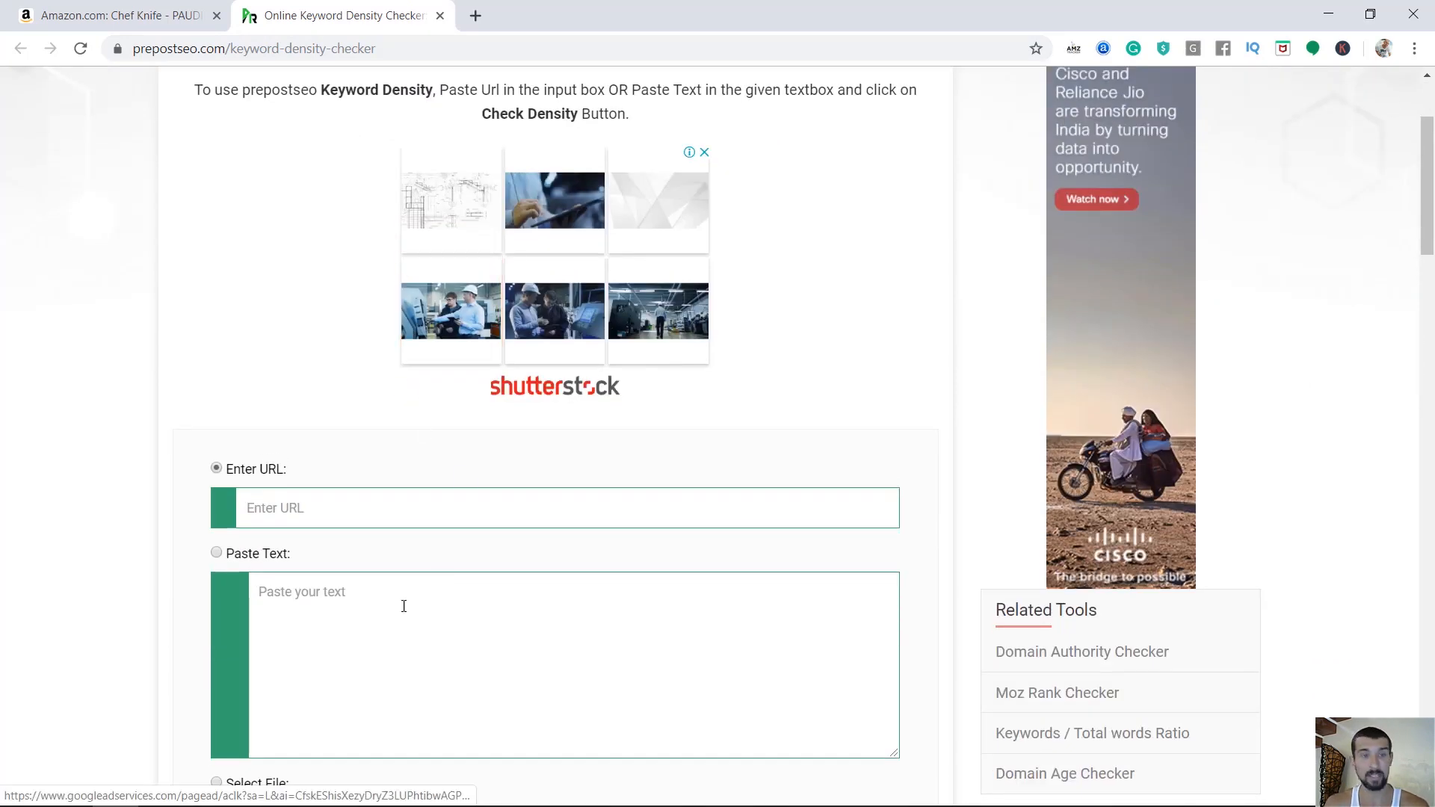
{"action": "key", "text": "ctrl+v"}
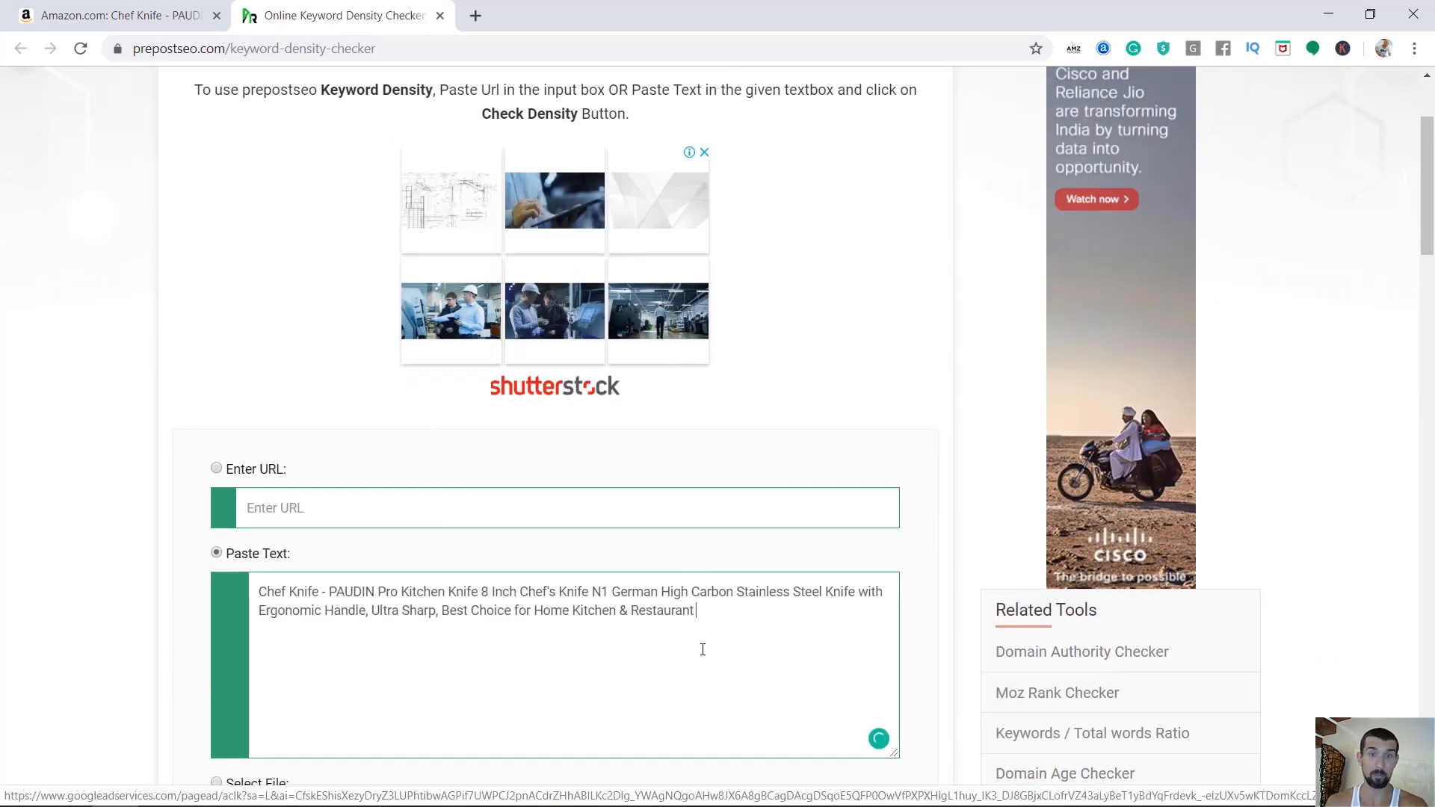
- Add the listing's bullet points after the title in the density checker's text and run the keyword density check
{"action": "left_click", "coordinate": [50, 7]}
{"action": "scroll", "coordinate": [849, 658], "scroll_direction": "down", "scroll_amount": 2}
{"action": "left_click_drag", "start_coordinate": [843, 658], "coordinate": [754, 311]}
{"action": "key", "text": "ctrl+c"}
{"action": "left_click", "coordinate": [340, 15]}
{"action": "left_click", "coordinate": [751, 637]}
{"action": "key", "text": "ctrl+v"}
{"action": "scroll", "coordinate": [752, 636], "scroll_direction": "down", "scroll_amount": 5}
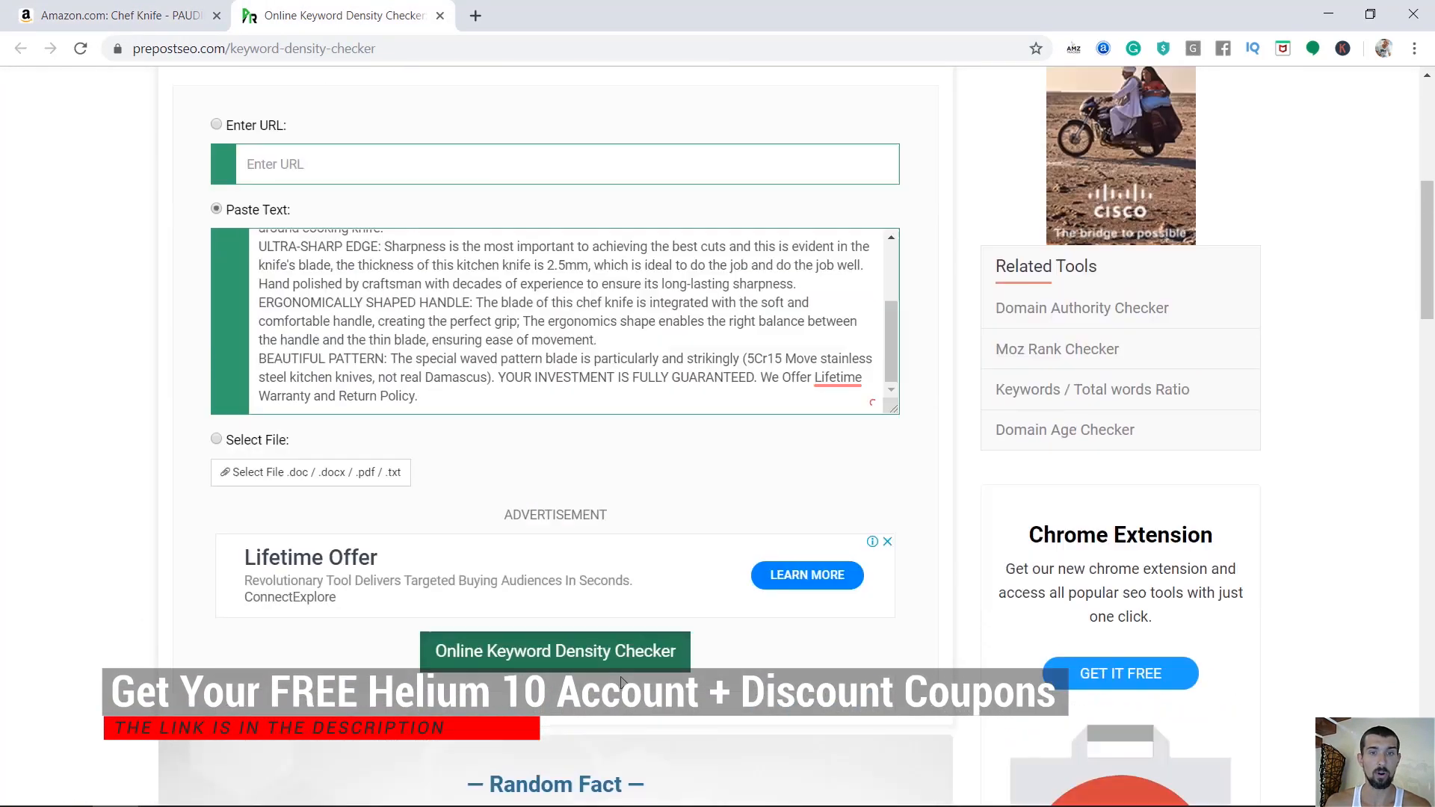
{"action": "left_click", "coordinate": [584, 634]}
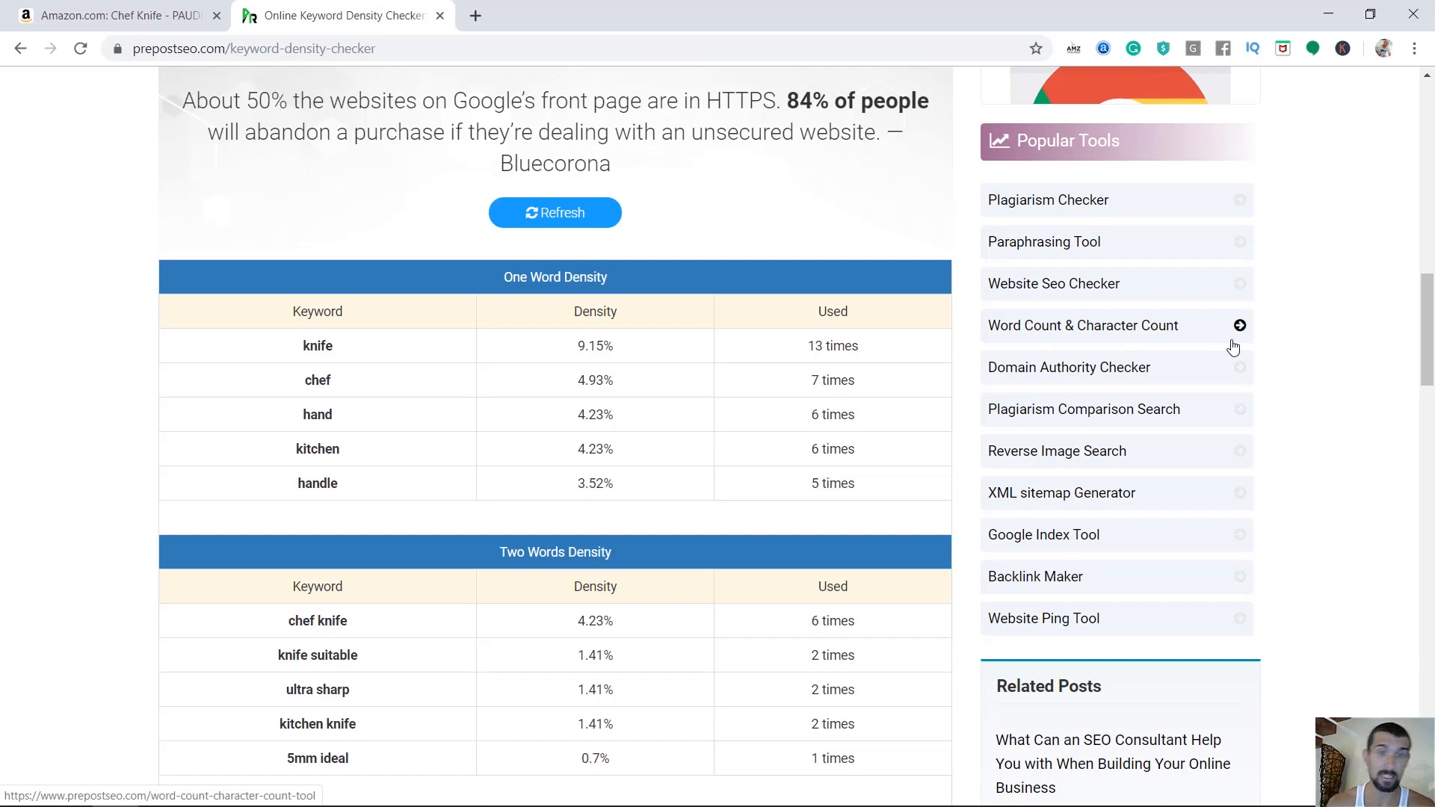
- Review the keyword density results, focusing on the keywords in the One Word Density table
{"action": "scroll", "coordinate": [646, 535], "scroll_direction": "down", "scroll_amount": 4}
{"action": "scroll", "coordinate": [644, 527], "scroll_direction": "down", "scroll_amount": 1}
{"action": "scroll", "coordinate": [604, 477], "scroll_direction": "up", "scroll_amount": 5}
{"action": "scroll", "coordinate": [505, 182], "scroll_direction": "down", "scroll_amount": 1}
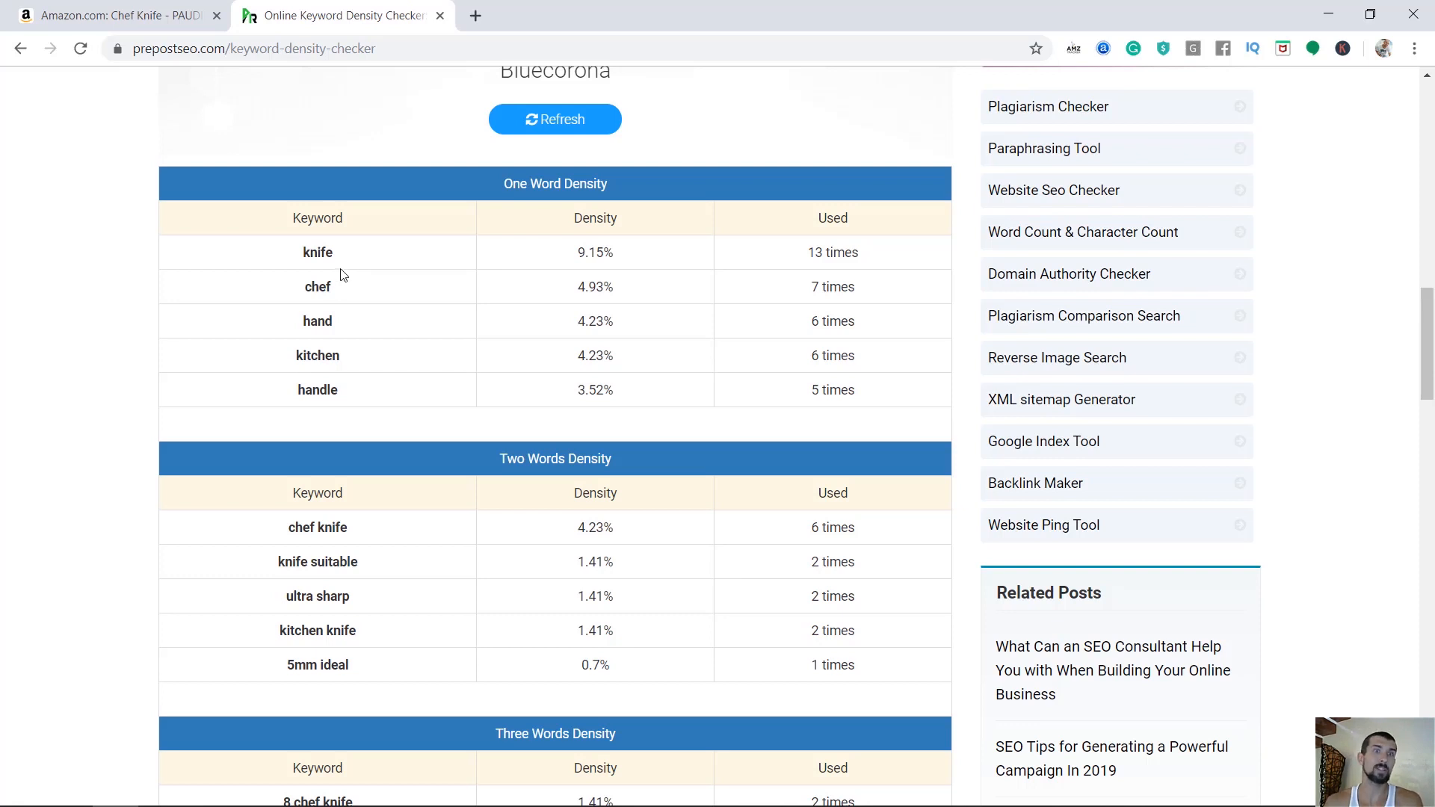
{"action": "double_click", "coordinate": [322, 284]}
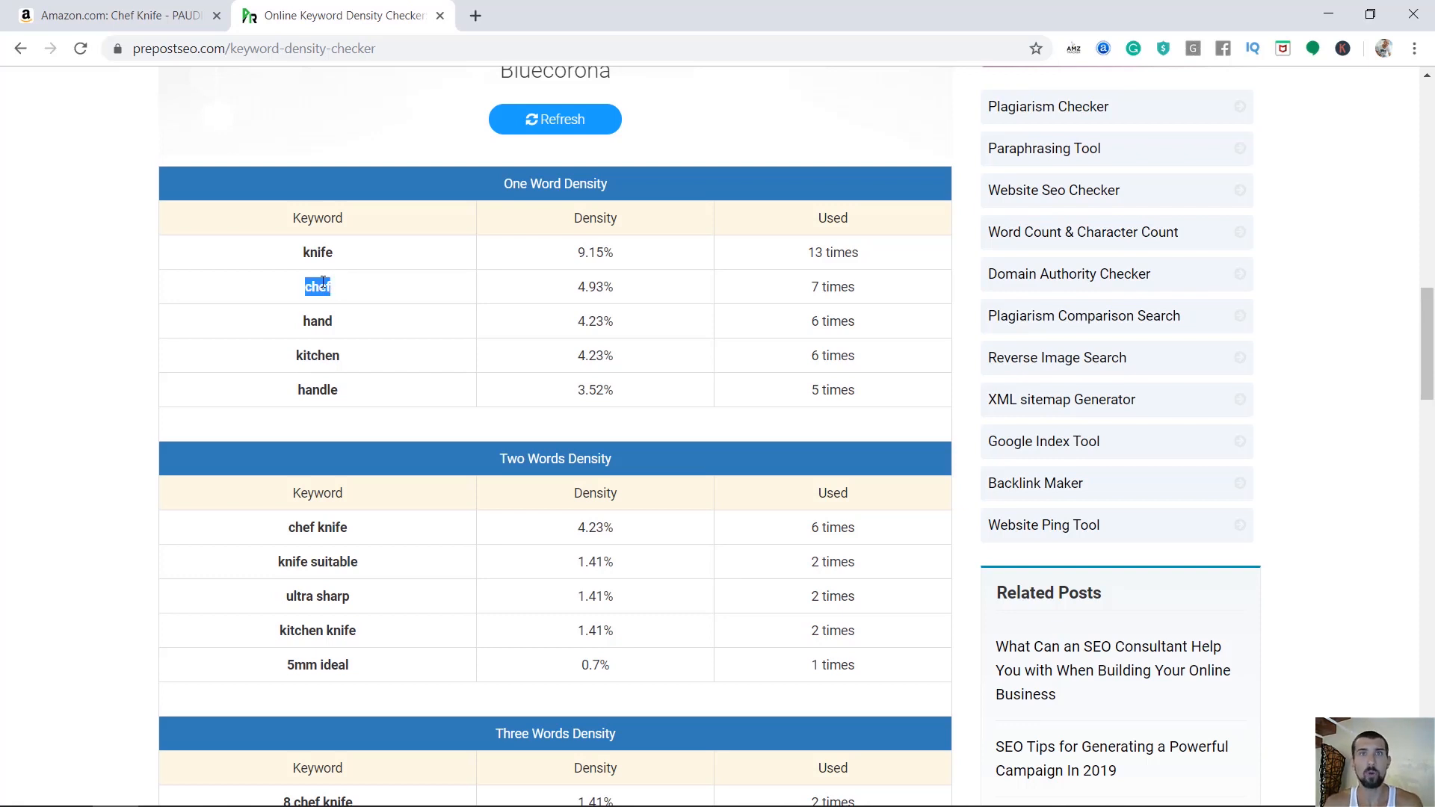
{"action": "left_click", "coordinate": [313, 310]}
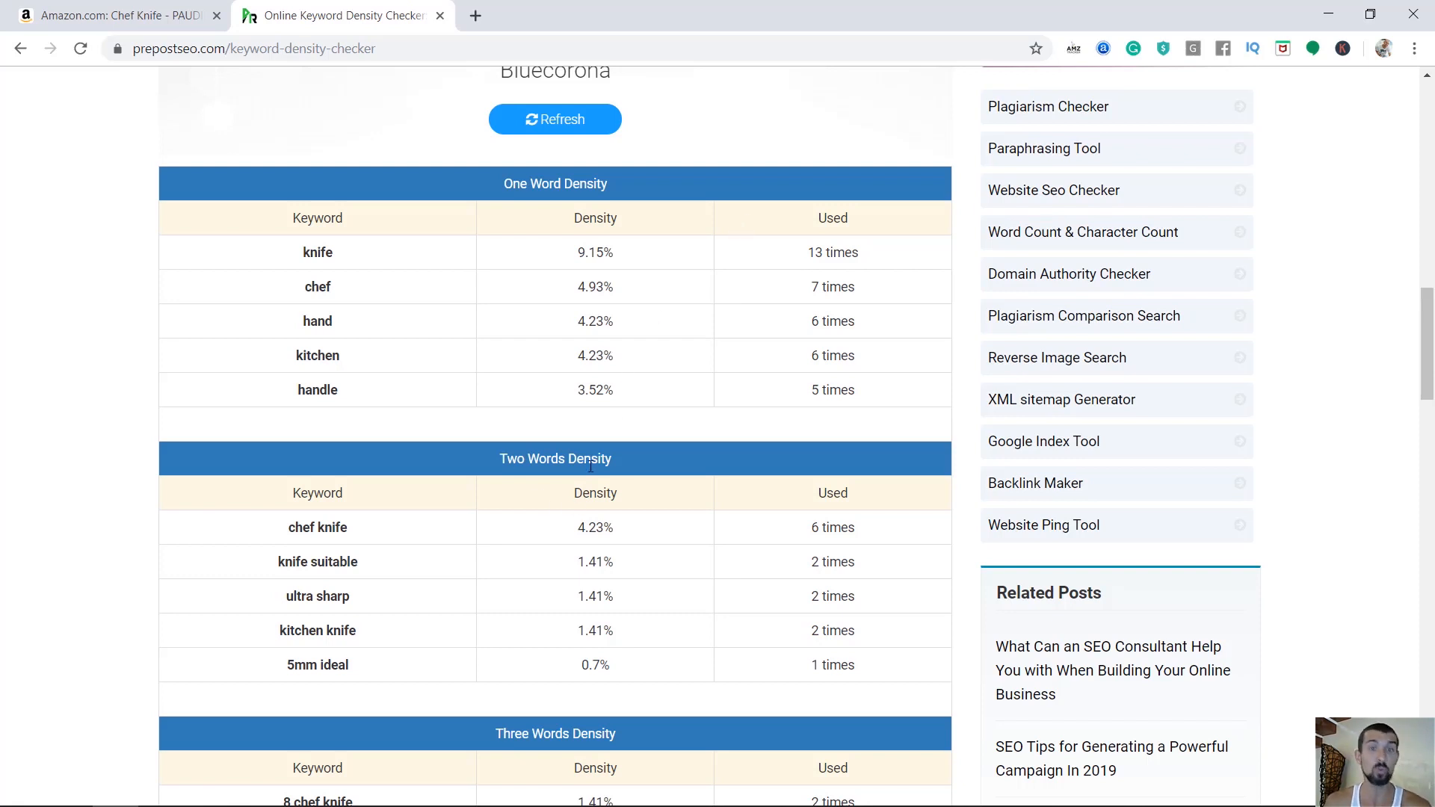
{"action": "scroll", "coordinate": [676, 500], "scroll_direction": "down", "scroll_amount": 1}
{"action": "scroll", "coordinate": [586, 590], "scroll_direction": "up", "scroll_amount": 2}
{"action": "left_click_drag", "start_coordinate": [231, 258], "coordinate": [564, 430]}
{"action": "scroll", "coordinate": [650, 479], "scroll_direction": "down", "scroll_amount": 1}
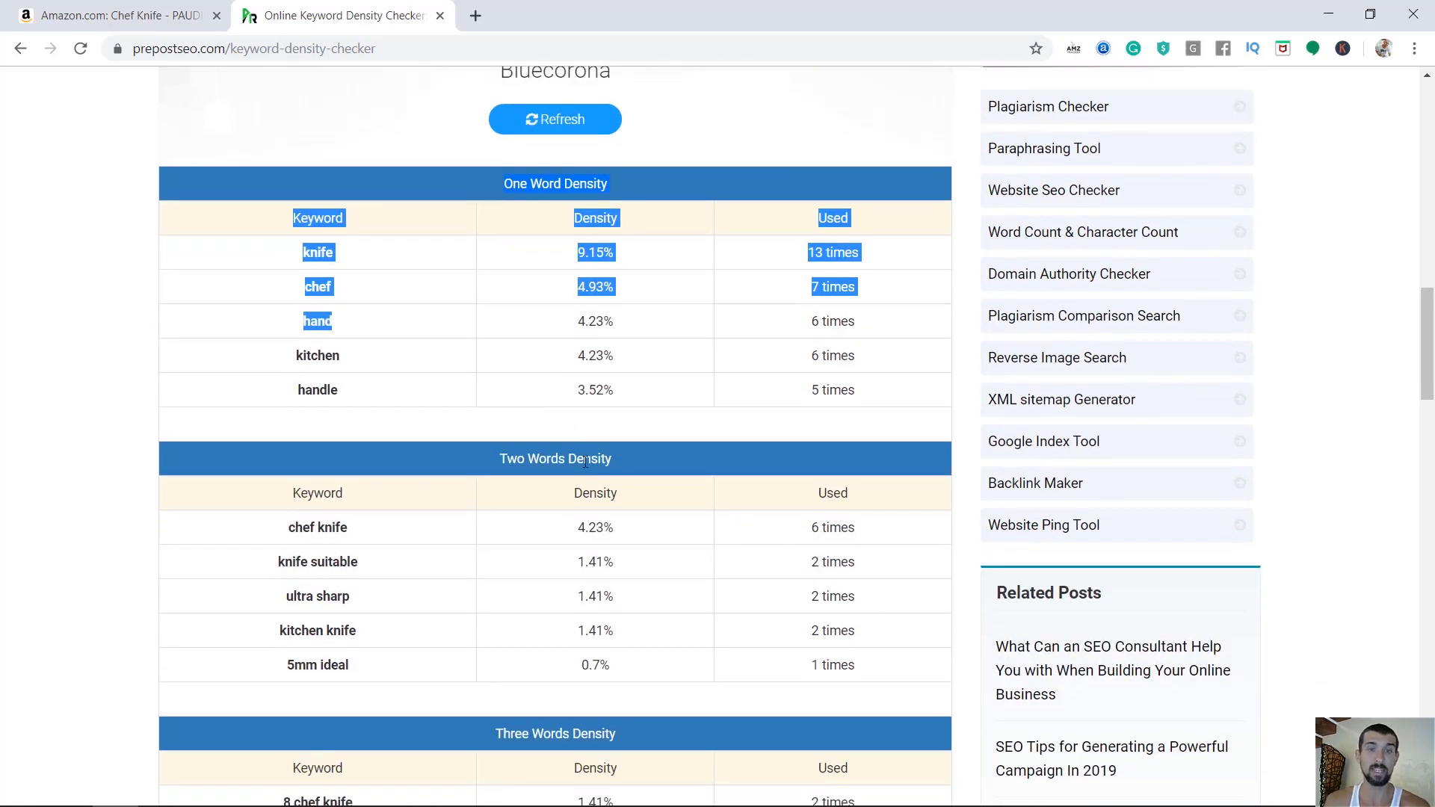
{"action": "scroll", "coordinate": [580, 503], "scroll_direction": "down", "scroll_amount": 1}
{"action": "scroll", "coordinate": [605, 561], "scroll_direction": "up", "scroll_amount": 1}
{"action": "left_click", "coordinate": [625, 584]}
- Examine the phrases in the Two Words Density and Three Words Density tables for the chef knife listing
{"action": "scroll", "coordinate": [625, 584], "scroll_direction": "down", "scroll_amount": 3}
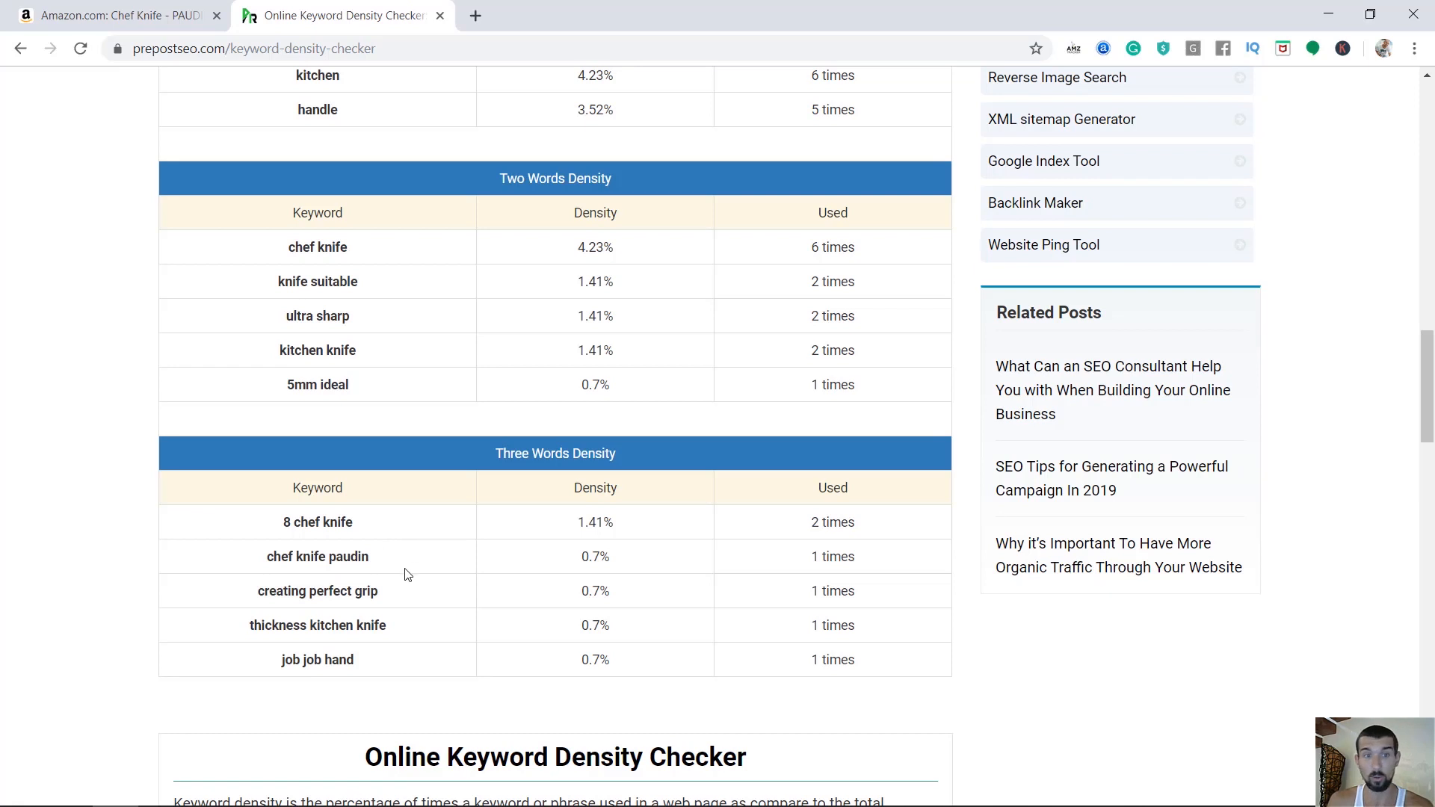
{"action": "scroll", "coordinate": [356, 664], "scroll_direction": "up", "scroll_amount": 1}
{"action": "scroll", "coordinate": [497, 688], "scroll_direction": "up", "scroll_amount": 2}
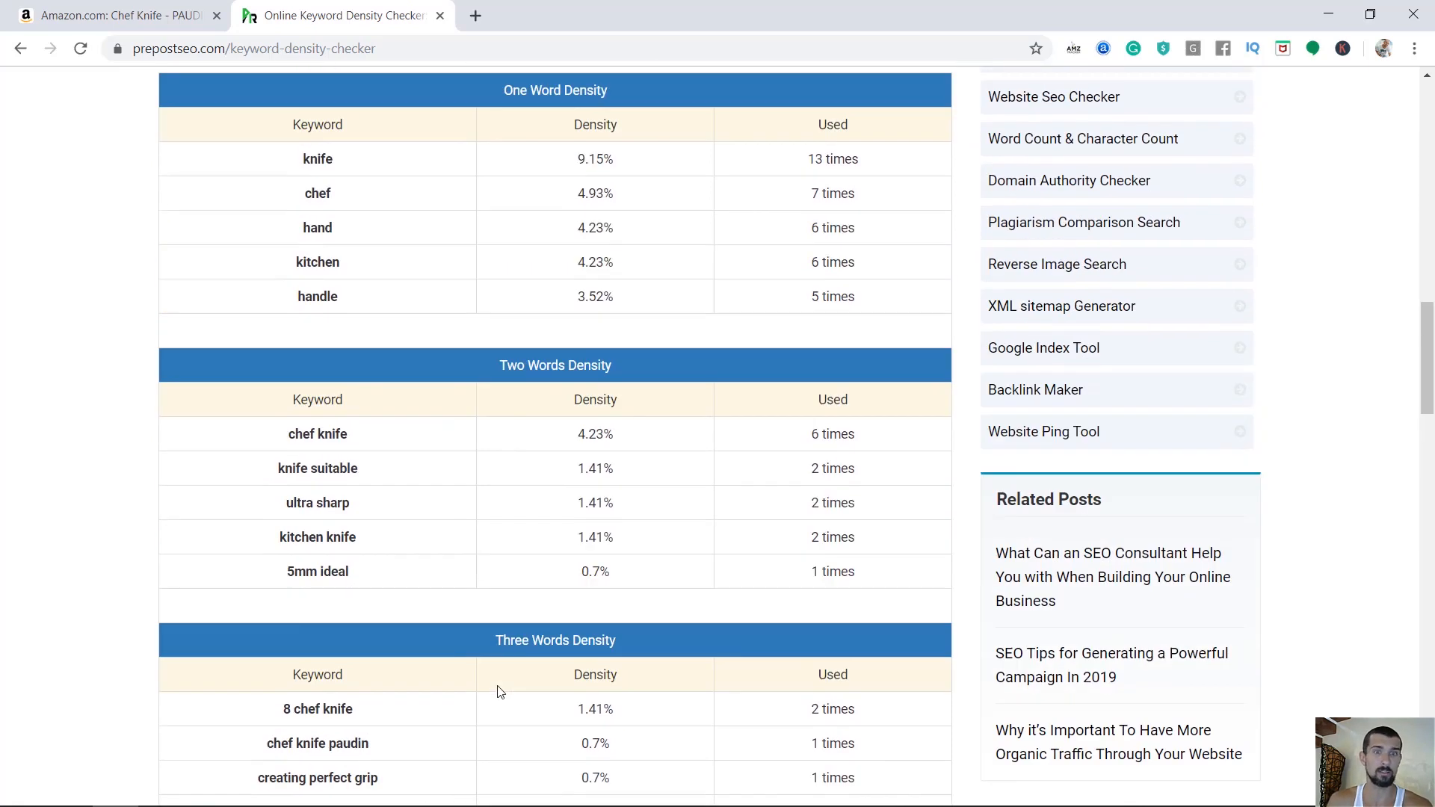
{"action": "scroll", "coordinate": [498, 696], "scroll_direction": "down", "scroll_amount": 2}
{"action": "scroll", "coordinate": [499, 696], "scroll_direction": "up", "scroll_amount": 1}
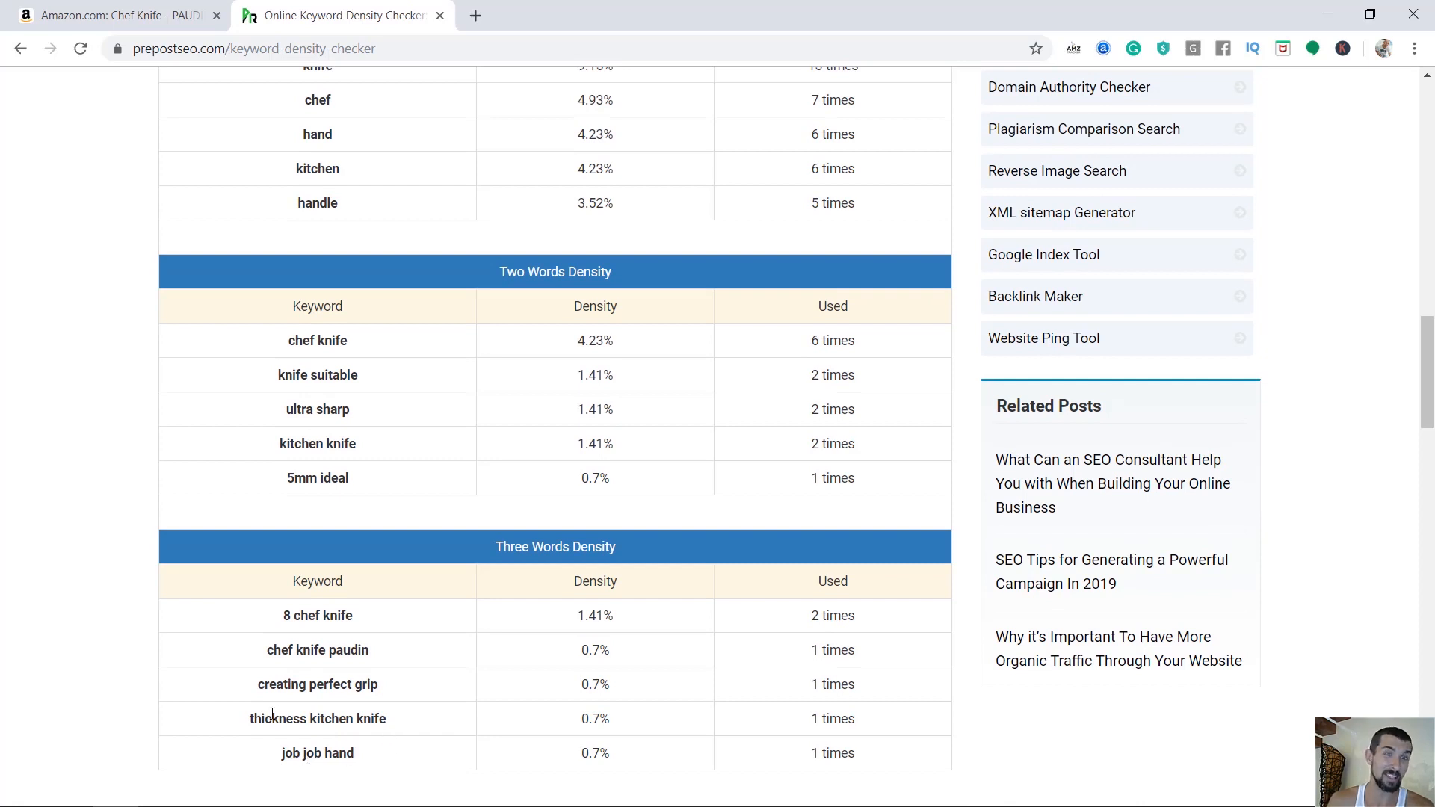
{"action": "left_click_drag", "start_coordinate": [386, 718], "coordinate": [327, 718]}
{"action": "left_click", "coordinate": [320, 721]}
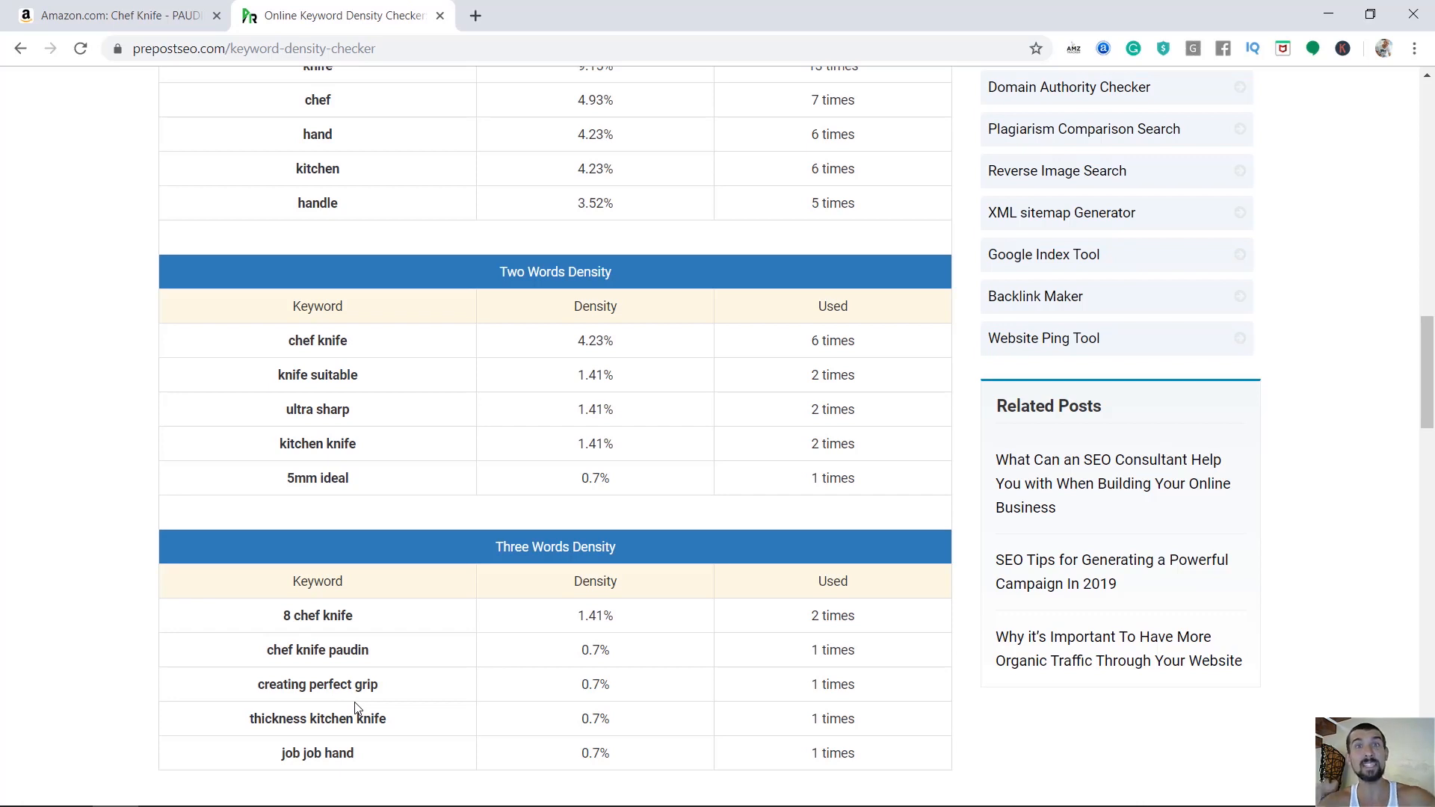
{"action": "scroll", "coordinate": [356, 708], "scroll_direction": "up", "scroll_amount": 1}
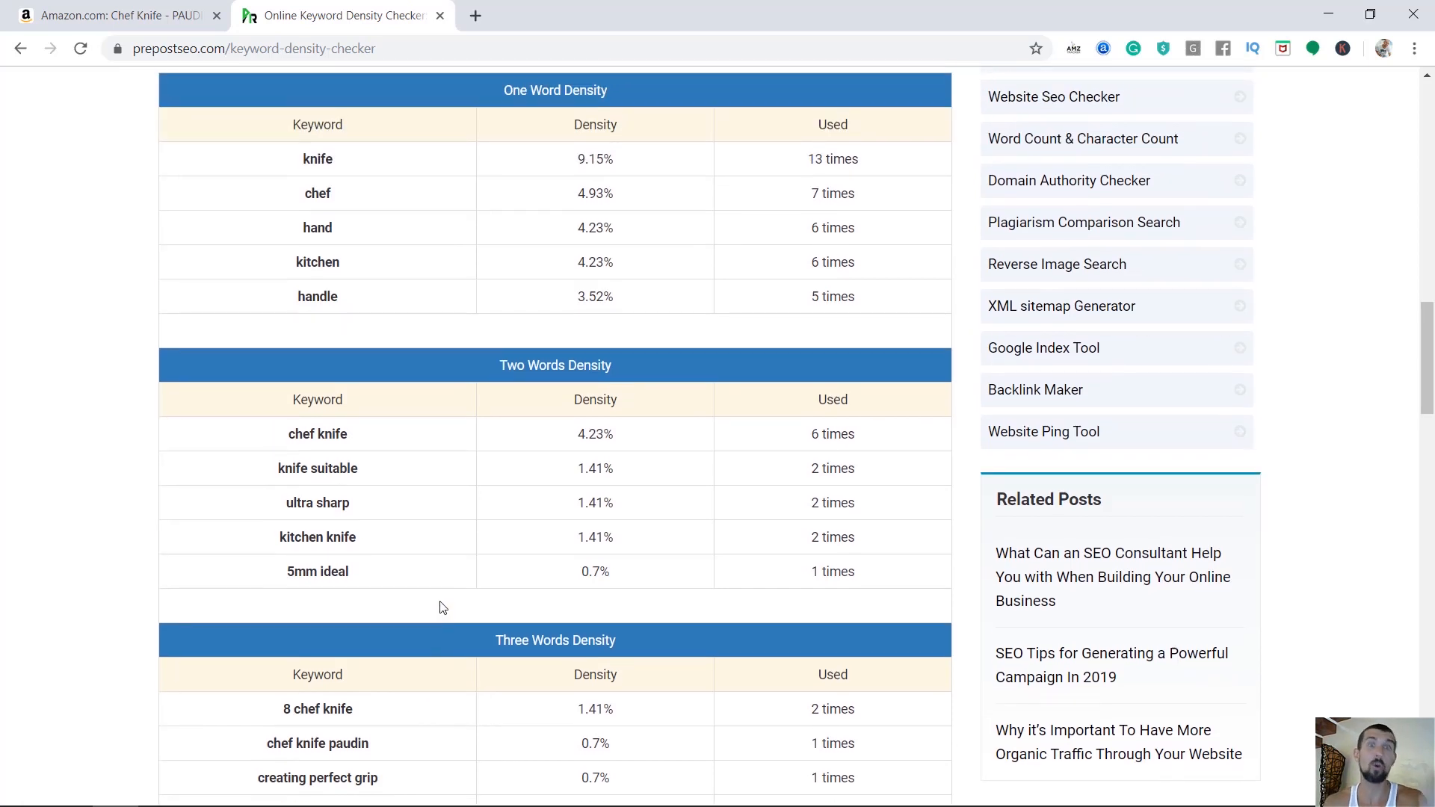
{"action": "left_click_drag", "start_coordinate": [289, 434], "coordinate": [366, 430]}
{"action": "left_click", "coordinate": [360, 437]}
{"action": "triple_click", "coordinate": [331, 449]}
{"action": "left_click", "coordinate": [346, 476]}
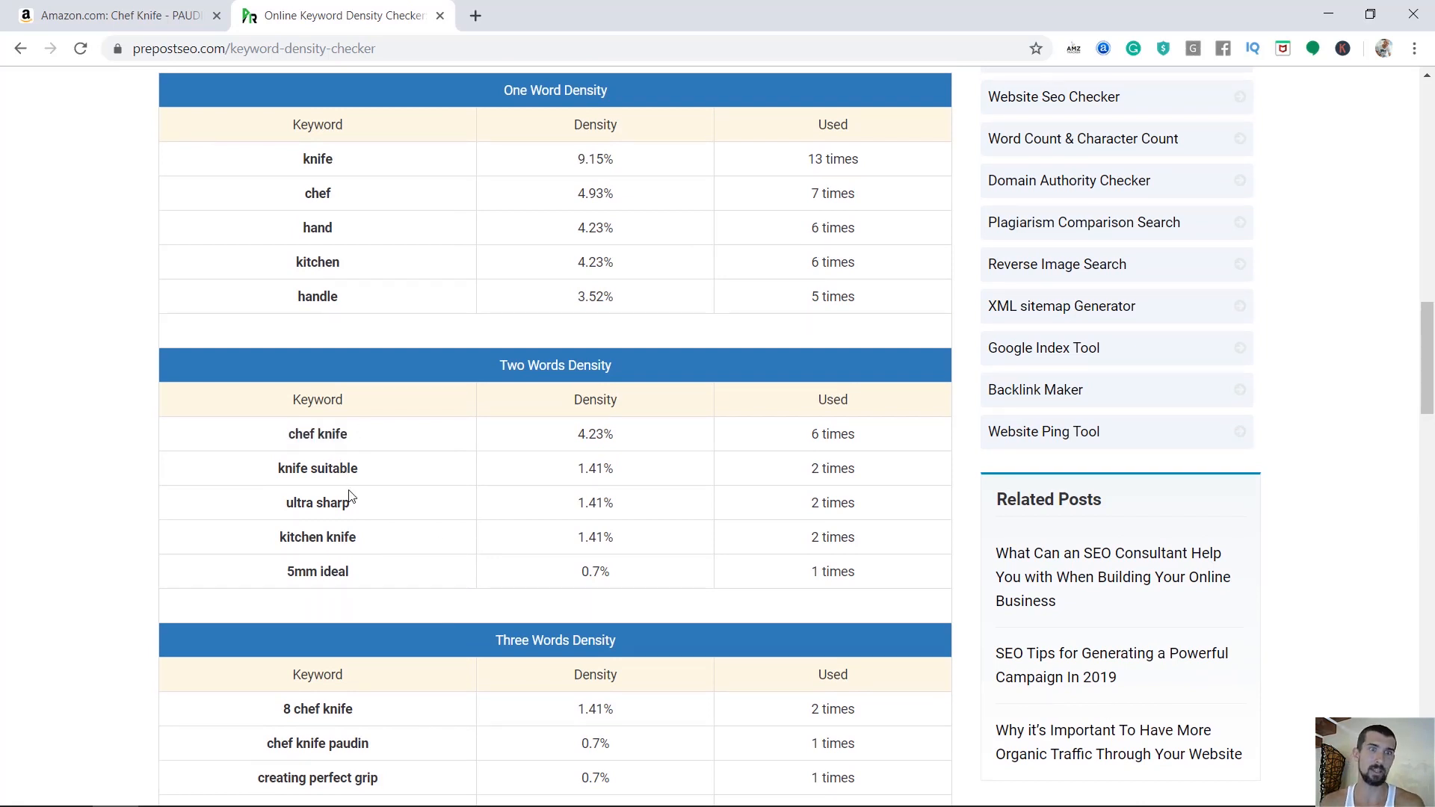
{"action": "scroll", "coordinate": [349, 498], "scroll_direction": "up", "scroll_amount": 1}
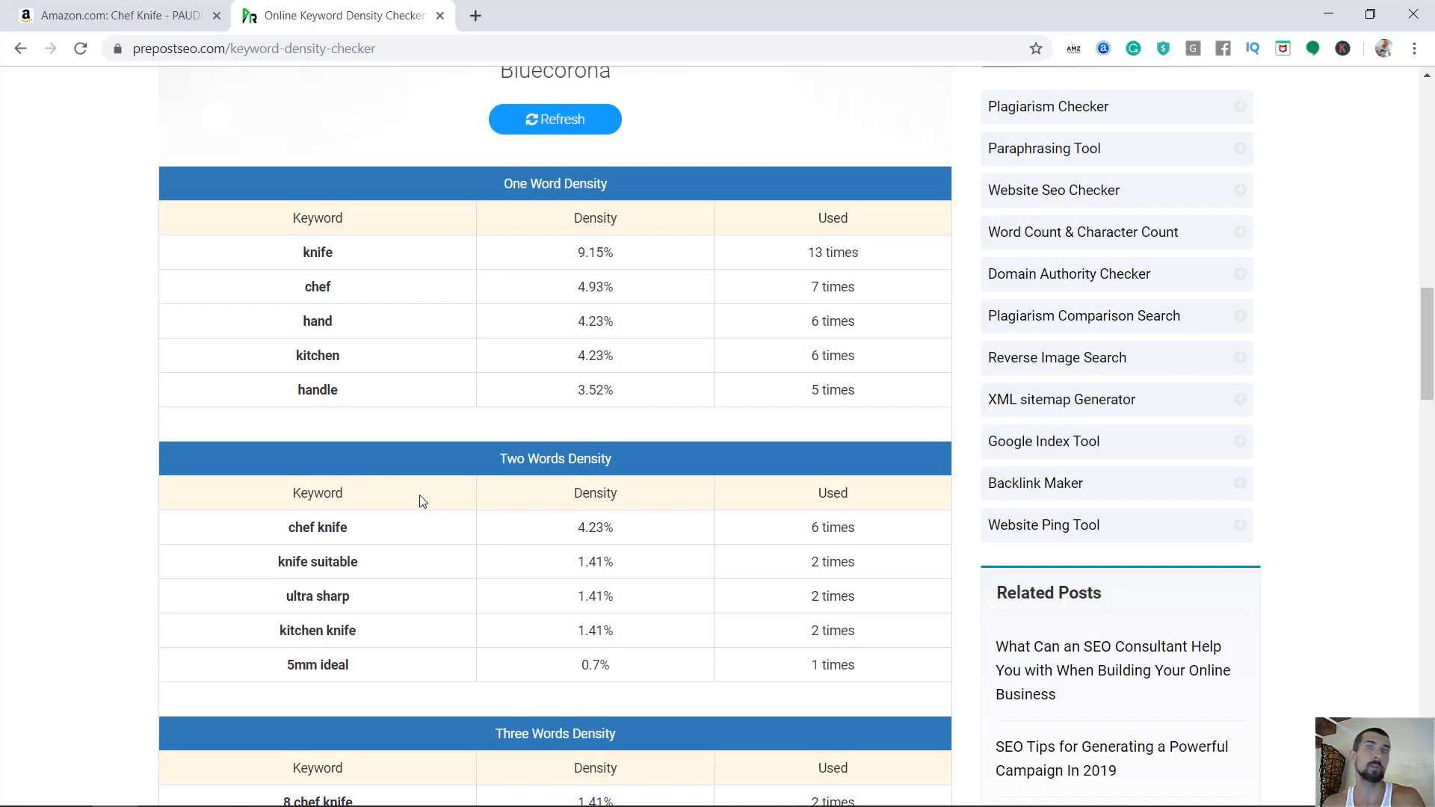
{"action": "scroll", "coordinate": [434, 506], "scroll_direction": "up", "scroll_amount": 3}
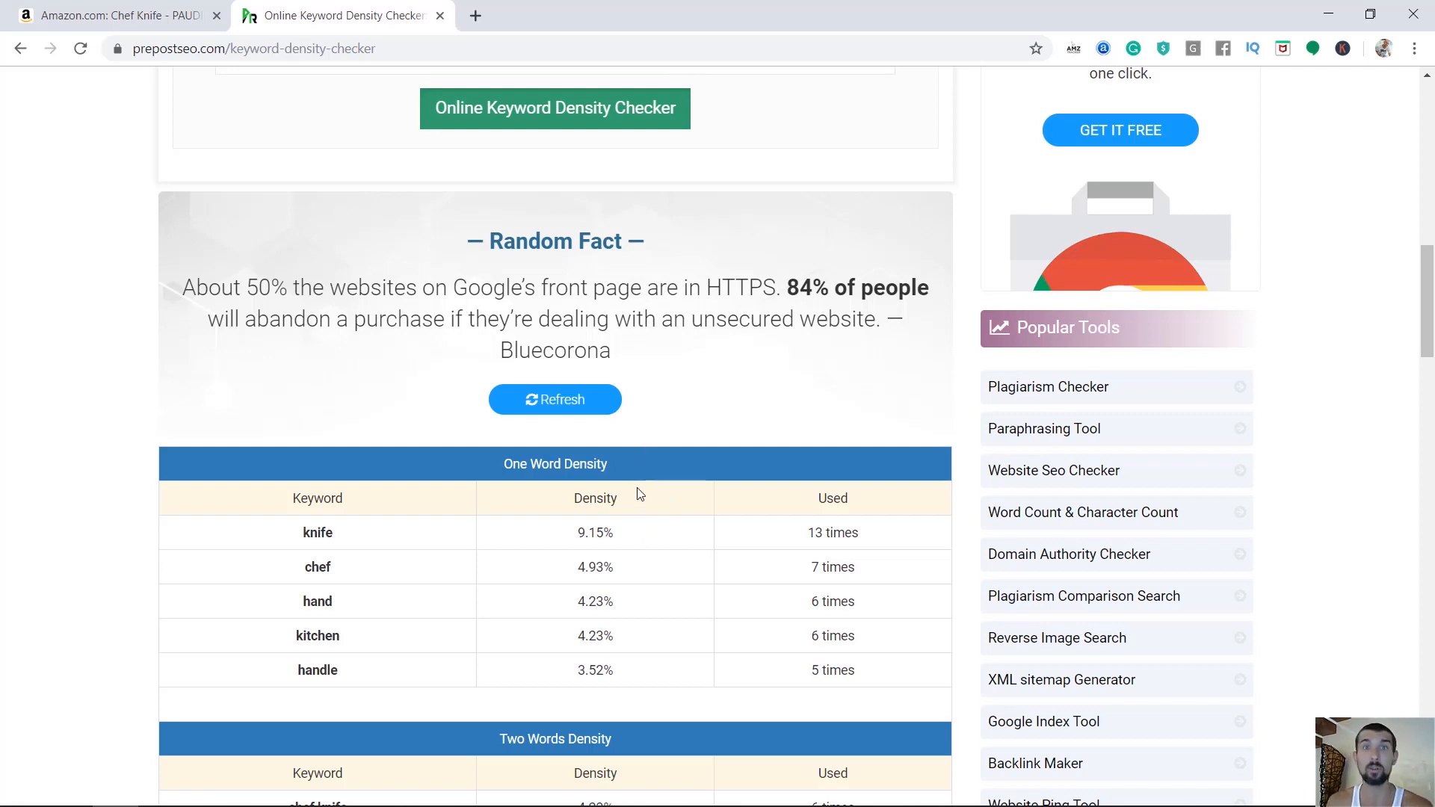
{"action": "scroll", "coordinate": [445, 517], "scroll_direction": "down", "scroll_amount": 1}
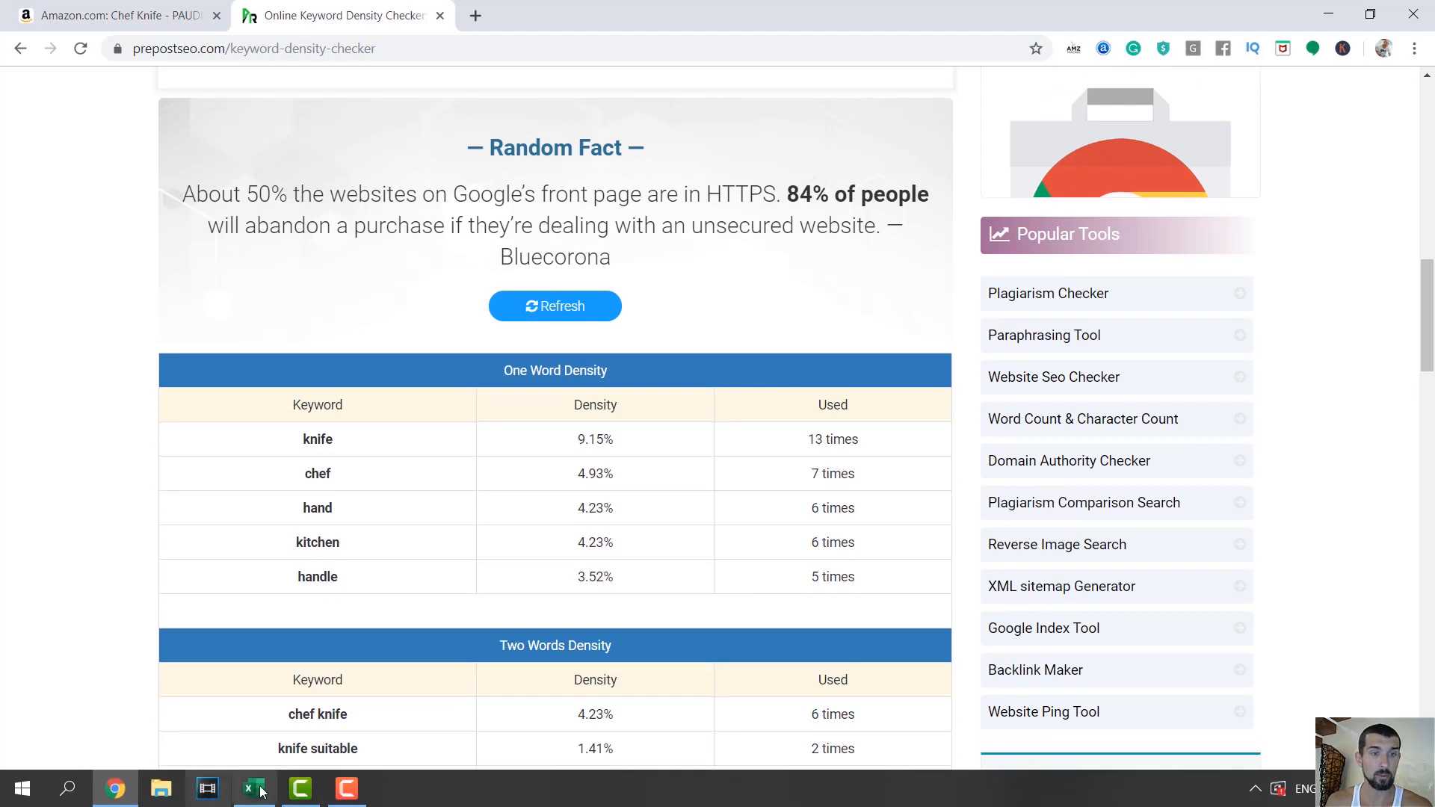
- Switch to the Excel keyword workbook and add a new worksheet named Density after Cerebro Phrases
{"action": "left_click", "coordinate": [254, 789]}
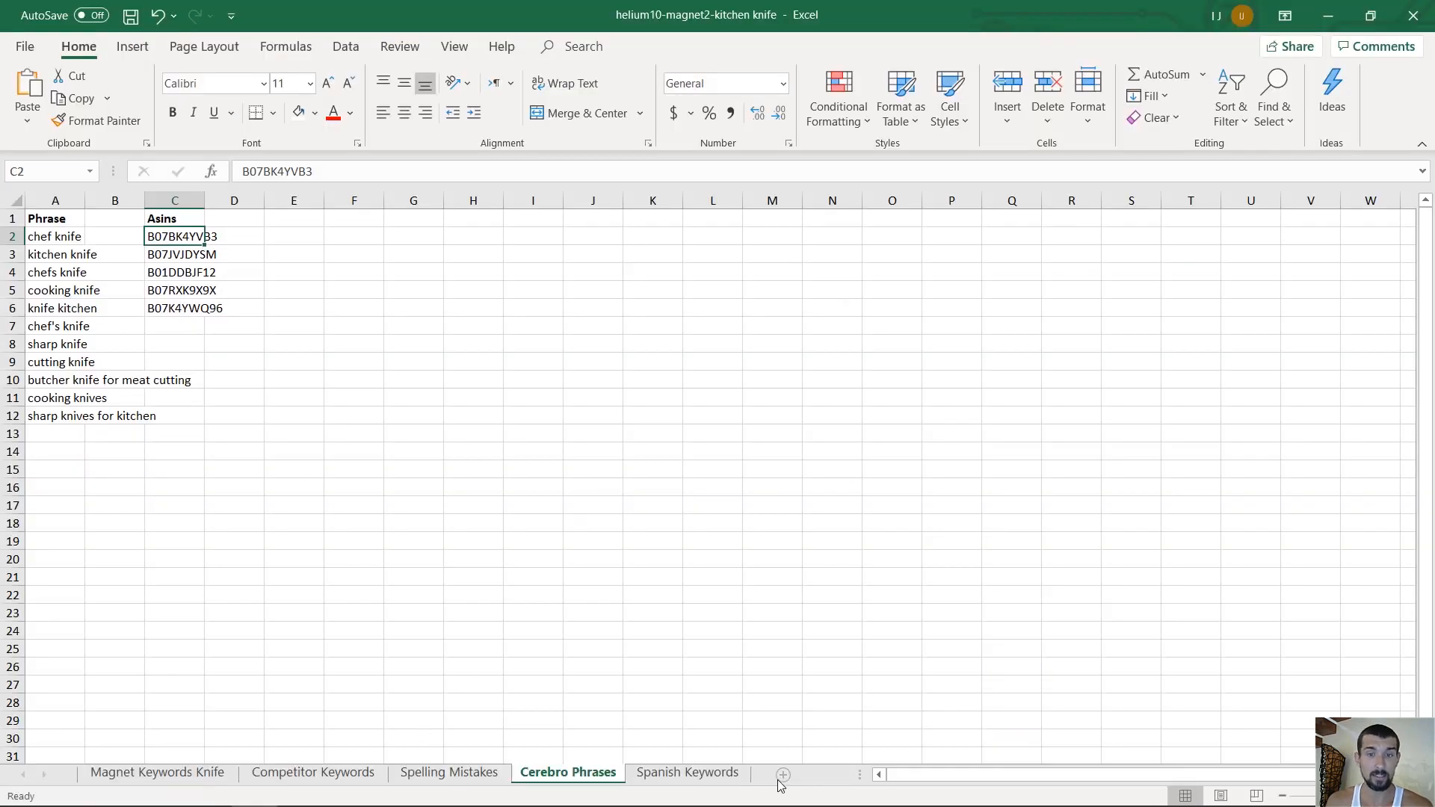
{"action": "left_click", "coordinate": [780, 775]}
{"action": "double_click", "coordinate": [656, 772]}
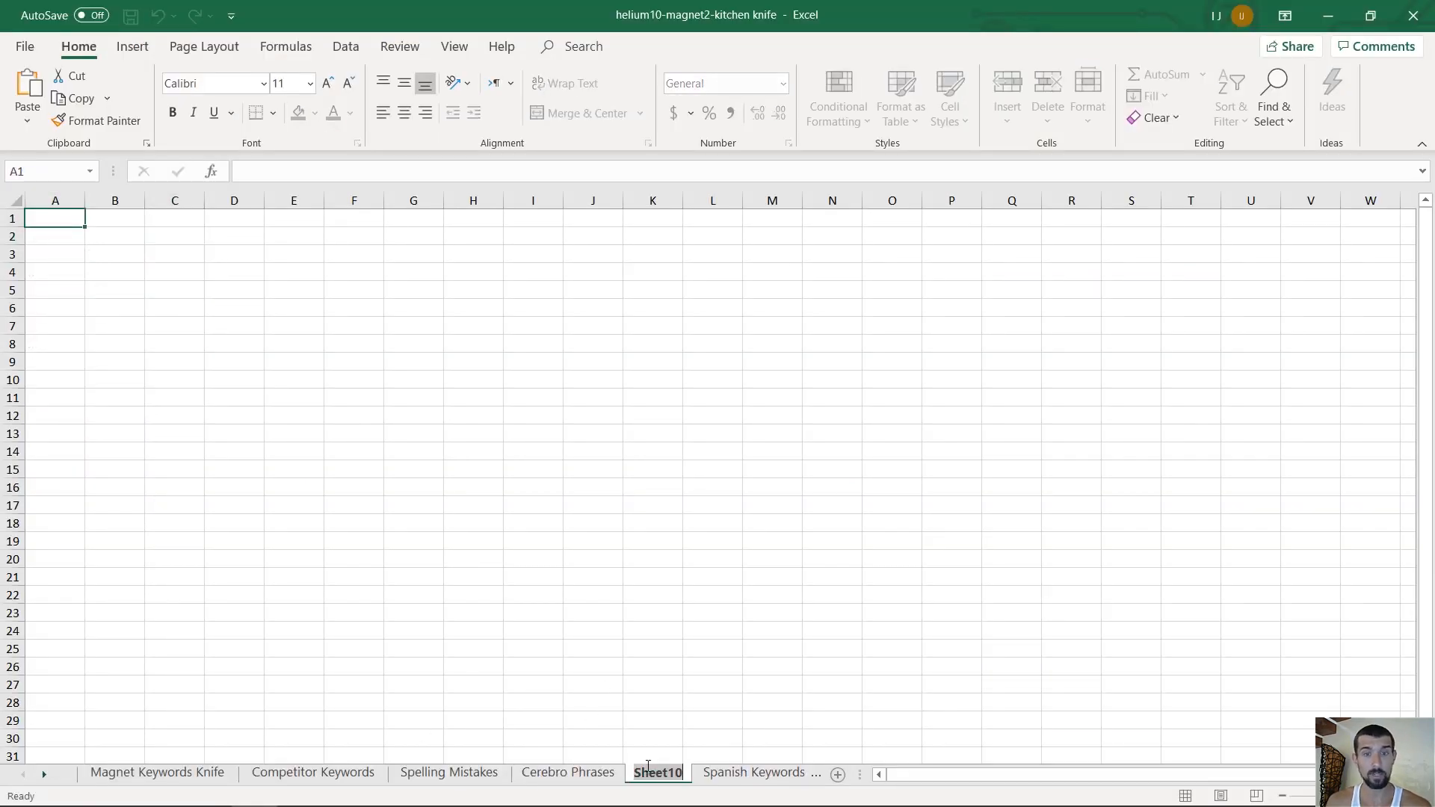
{"action": "type", "text": "Density"}
{"action": "left_click", "coordinate": [414, 595]}
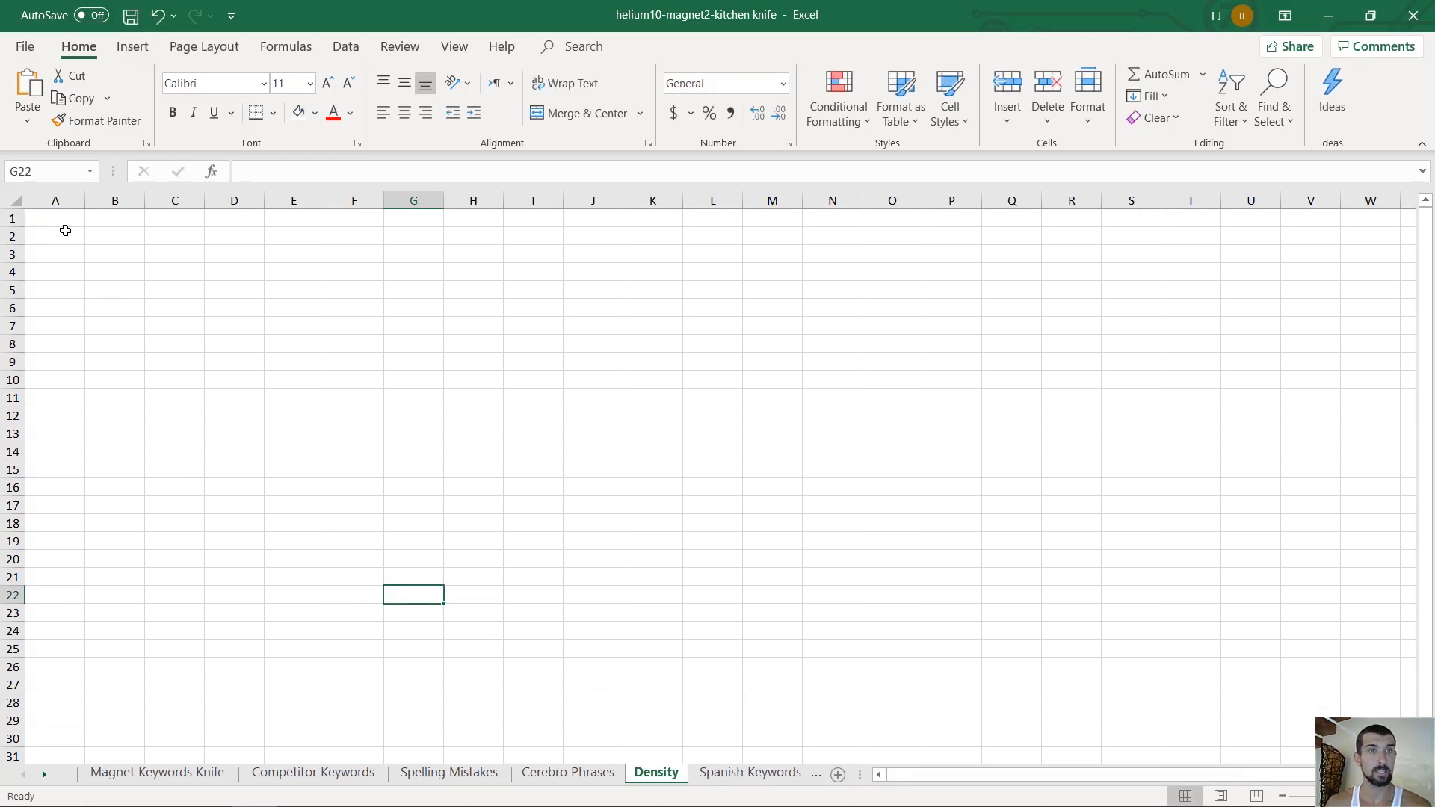
- Enter the heading ASIN in cell A1 of the Density sheet and make it bold
{"action": "left_click", "coordinate": [63, 222]}
{"action": "type", "text": "ASIN"}
{"action": "double_click", "coordinate": [63, 219]}
{"action": "left_click", "coordinate": [172, 112]}
{"action": "left_click", "coordinate": [234, 379]}
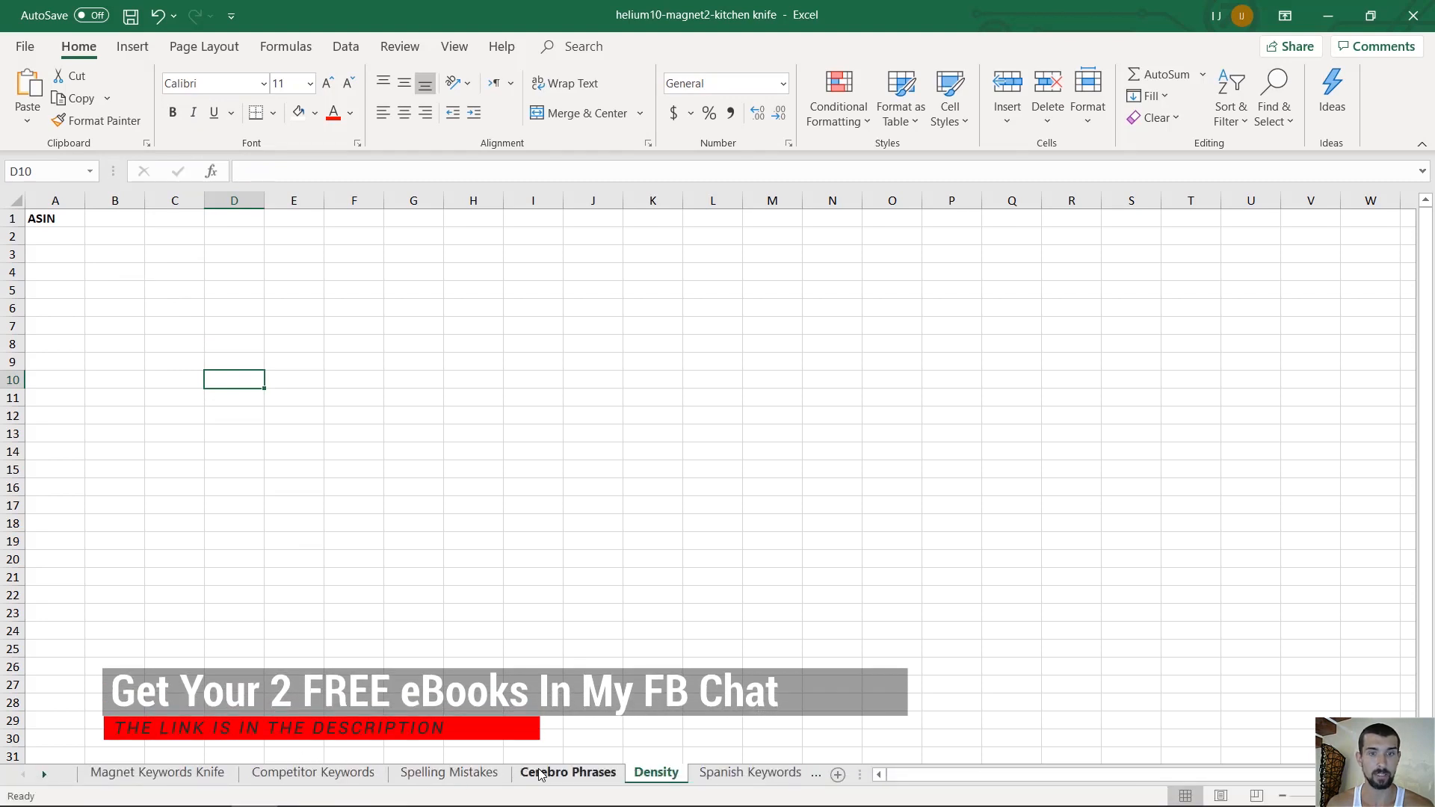
- Copy B07BK4YVB3 from cell C2 of the Cerebro Phrases sheet into cell A2 of the Density sheet
{"action": "left_click", "coordinate": [539, 773]}
{"action": "double_click", "coordinate": [171, 234]}
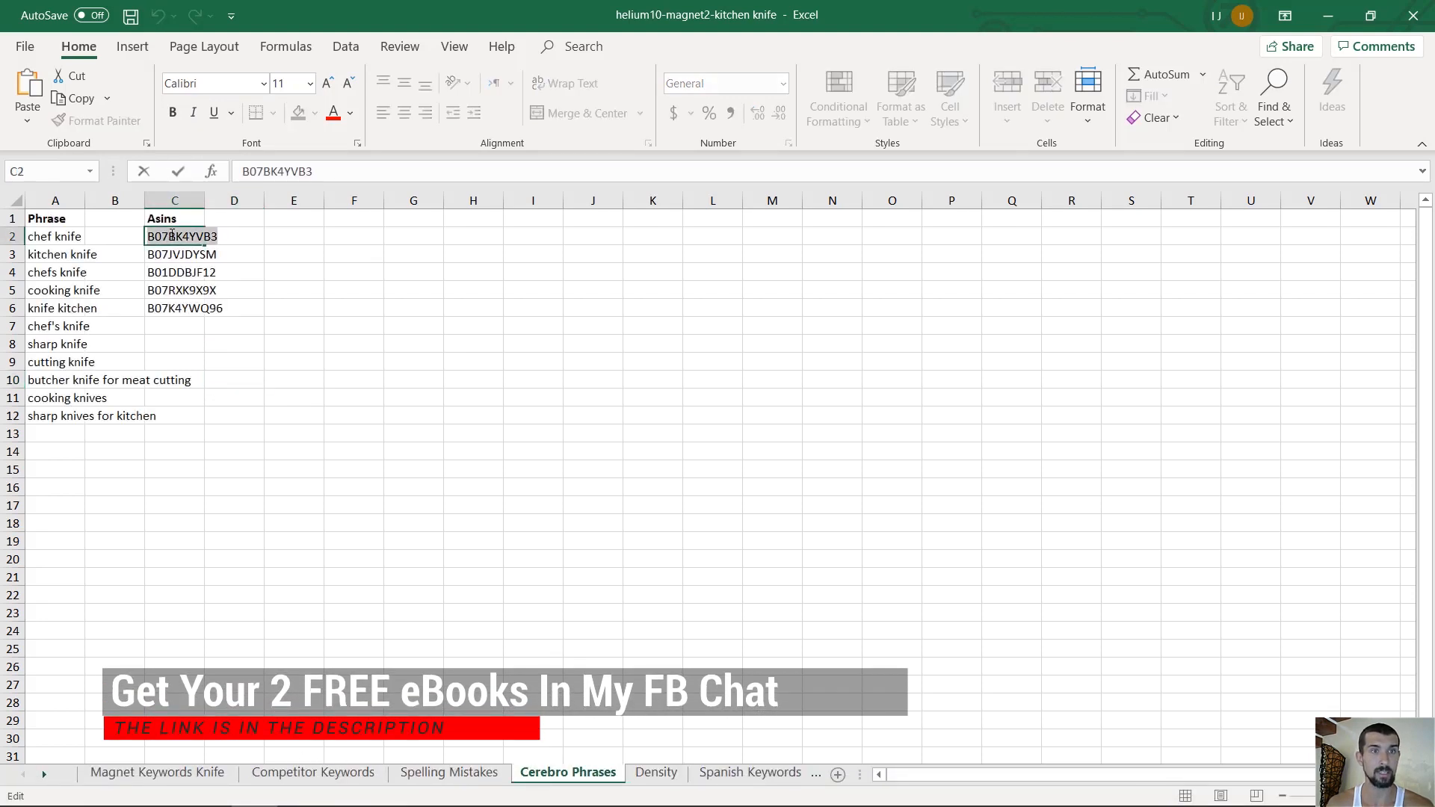
{"action": "key", "text": "ctrl+c"}
{"action": "left_click", "coordinate": [657, 772]}
{"action": "left_click", "coordinate": [54, 237]}
{"action": "key", "text": "ctrl+v"}
{"action": "left_click", "coordinate": [101, 275]}
- Enter the heading Density in cell A4 of the Density sheet and make it bold
{"action": "left_click", "coordinate": [130, 218]}
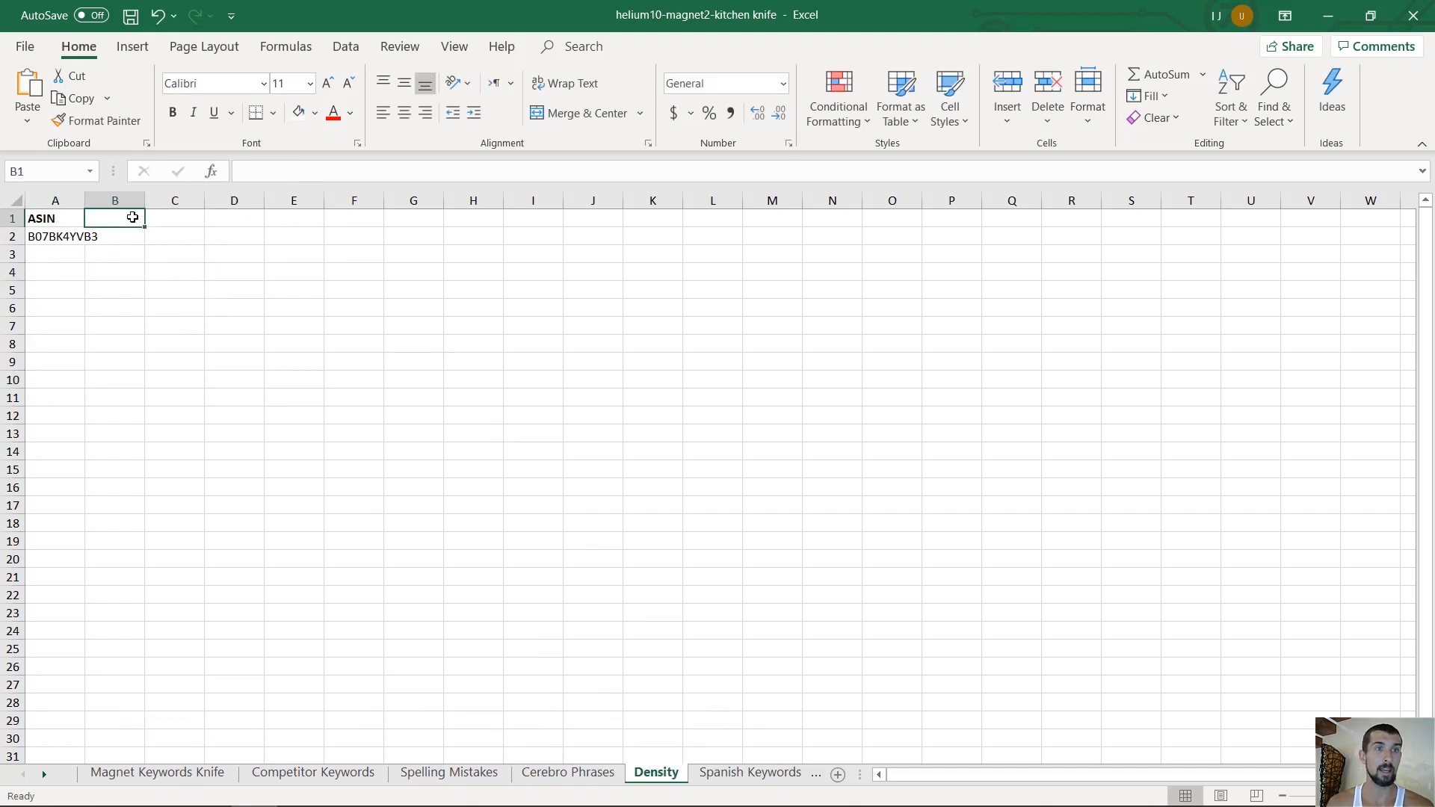
{"action": "left_click", "coordinate": [56, 276]}
{"action": "type", "text": "Dens"}
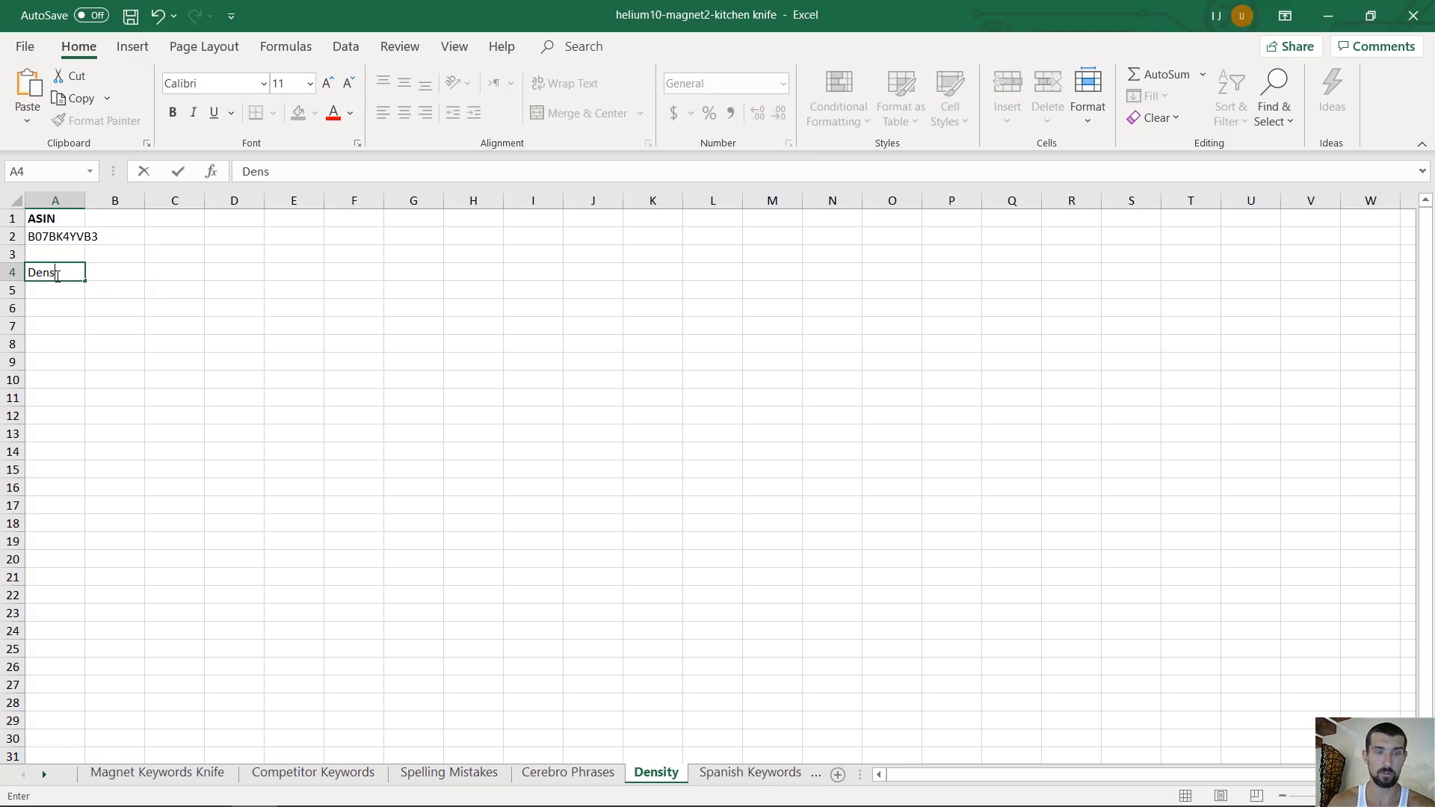
{"action": "type", "text": "ity"}
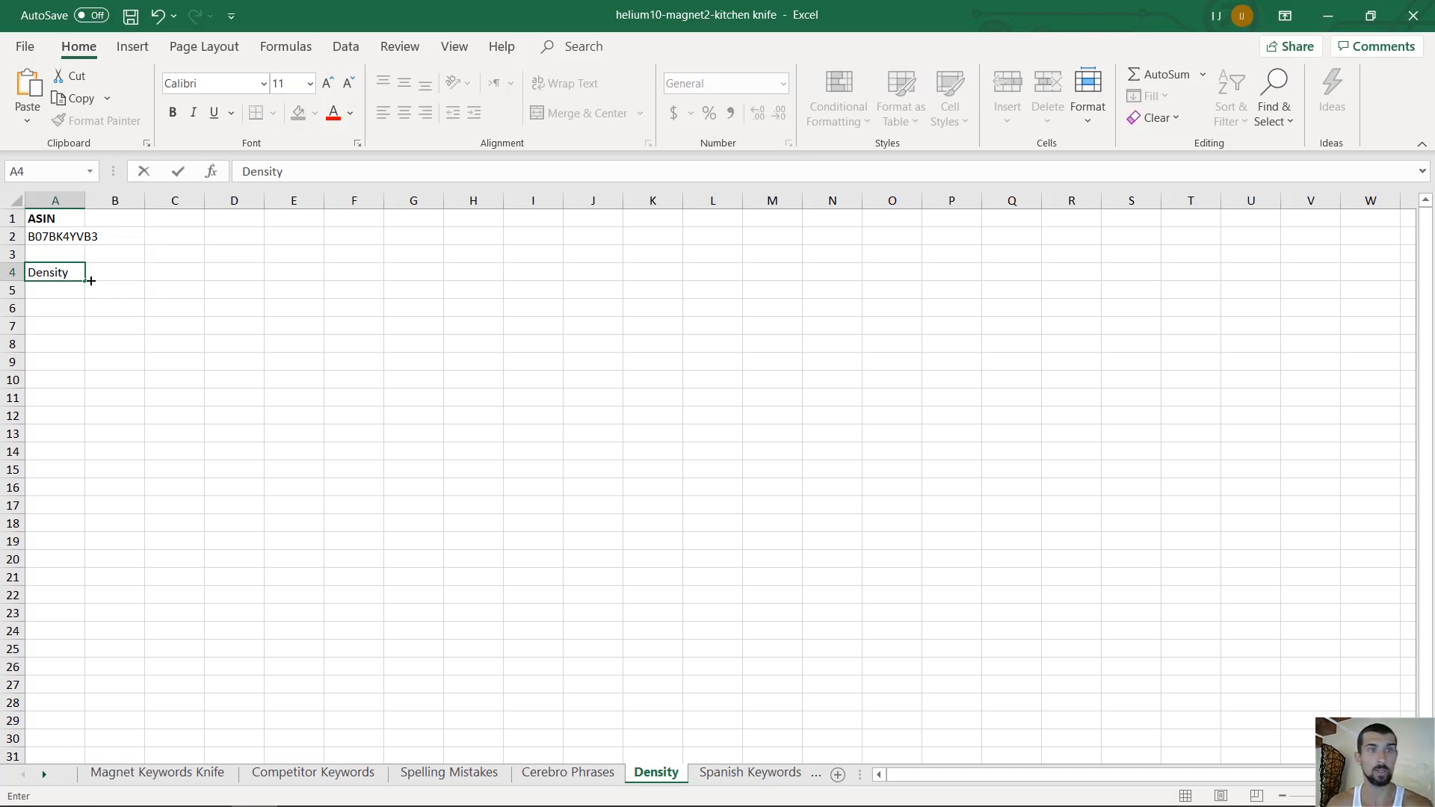
{"action": "left_click", "coordinate": [119, 275]}
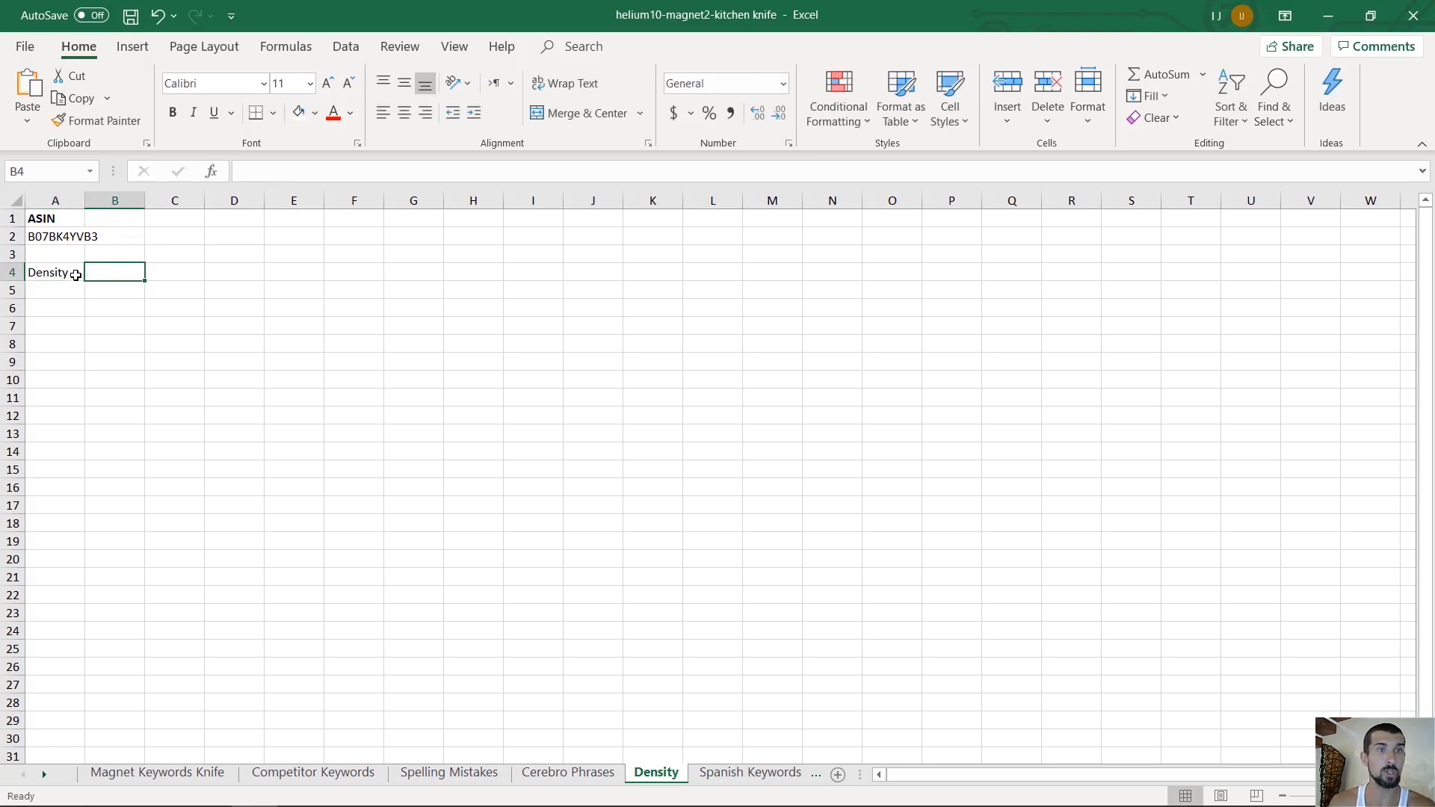
{"action": "left_click", "coordinate": [54, 271]}
{"action": "left_click", "coordinate": [50, 258]}
{"action": "triple_click", "coordinate": [49, 274]}
{"action": "left_click", "coordinate": [173, 112]}
{"action": "left_click", "coordinate": [128, 321]}
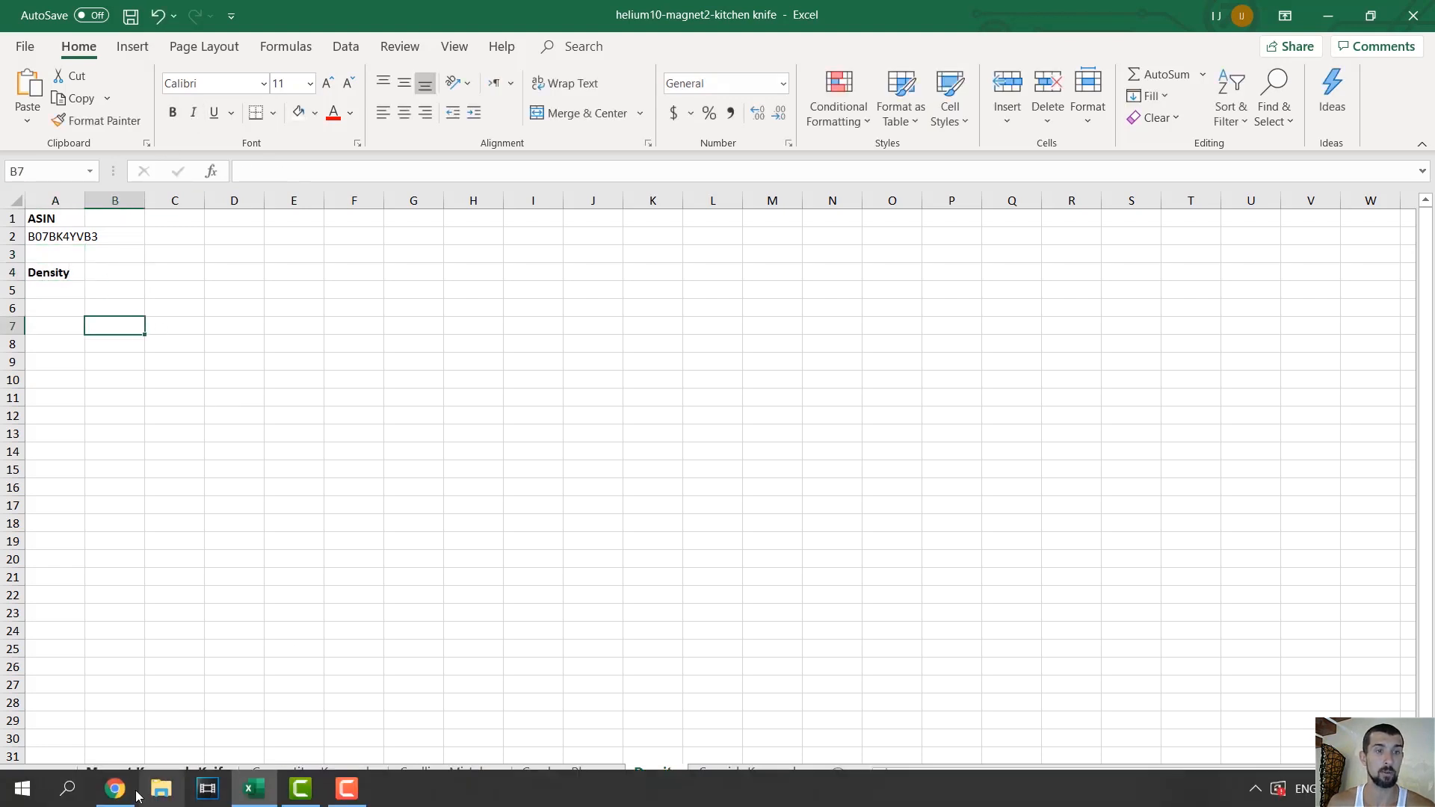
- Switch to the keyword density checker in Chrome and copy the One Word Density and Two Words Density tables
{"action": "left_click", "coordinate": [124, 791]}
{"action": "scroll", "coordinate": [445, 374], "scroll_direction": "down", "scroll_amount": 1}
{"action": "left_click_drag", "start_coordinate": [439, 269], "coordinate": [874, 584]}
{"action": "scroll", "coordinate": [750, 695], "scroll_direction": "down", "scroll_amount": 3}
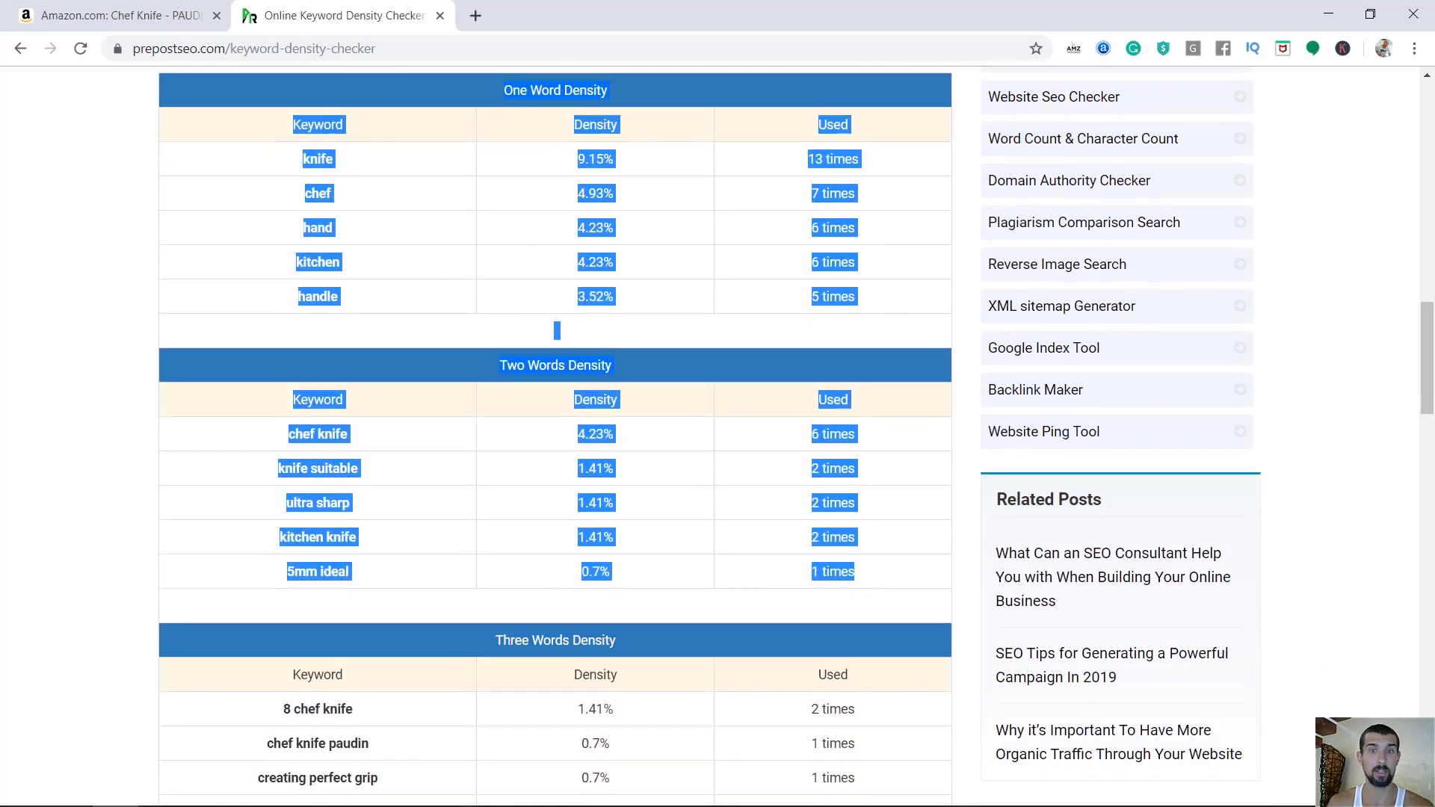
- Switch back to the Excel workbook and paste the copied density tables starting at cell A5 of the Density sheet
{"action": "left_click", "coordinate": [299, 791]}
{"action": "left_click", "coordinate": [52, 293]}
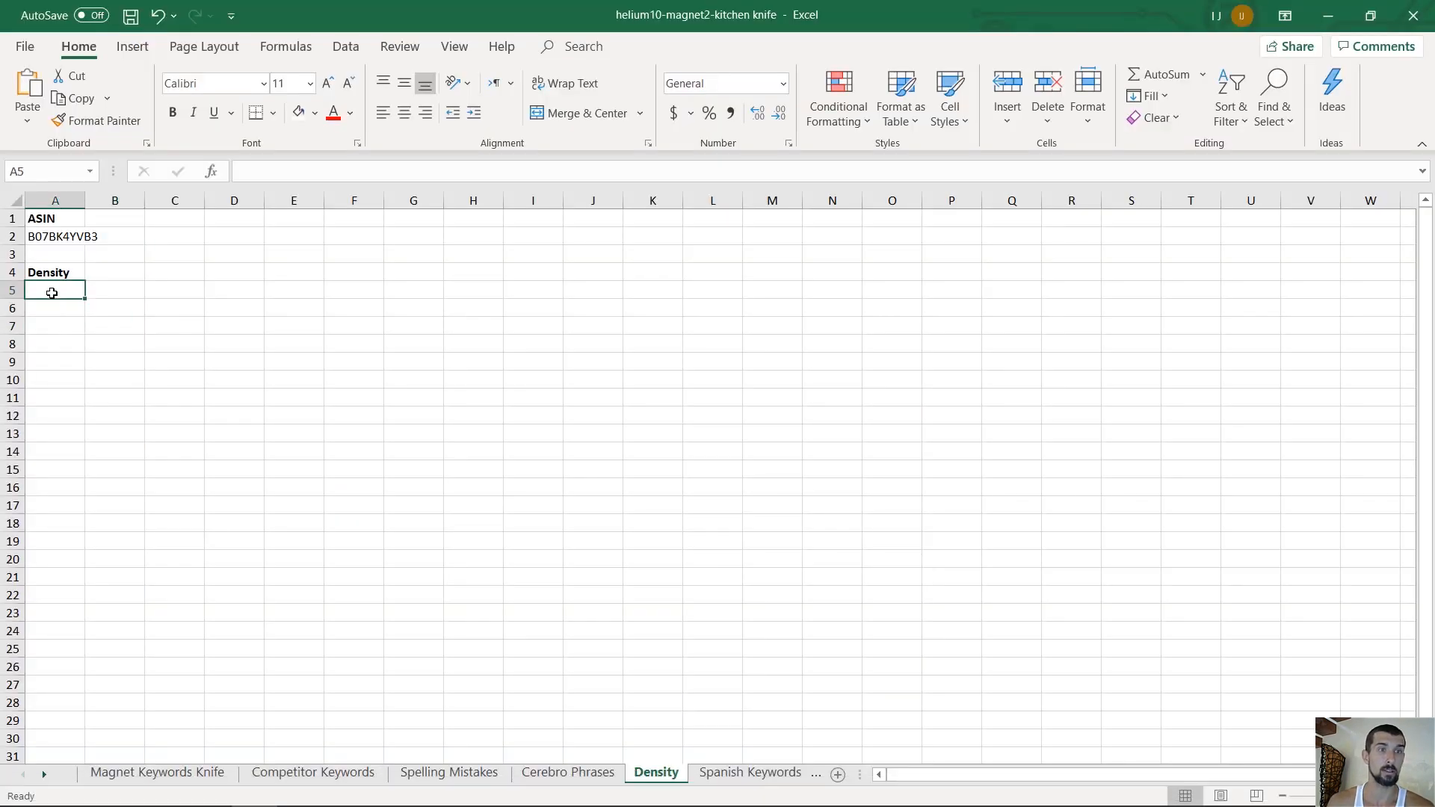
{"action": "key", "text": "ctrl+v"}
{"action": "left_click", "coordinate": [348, 361]}
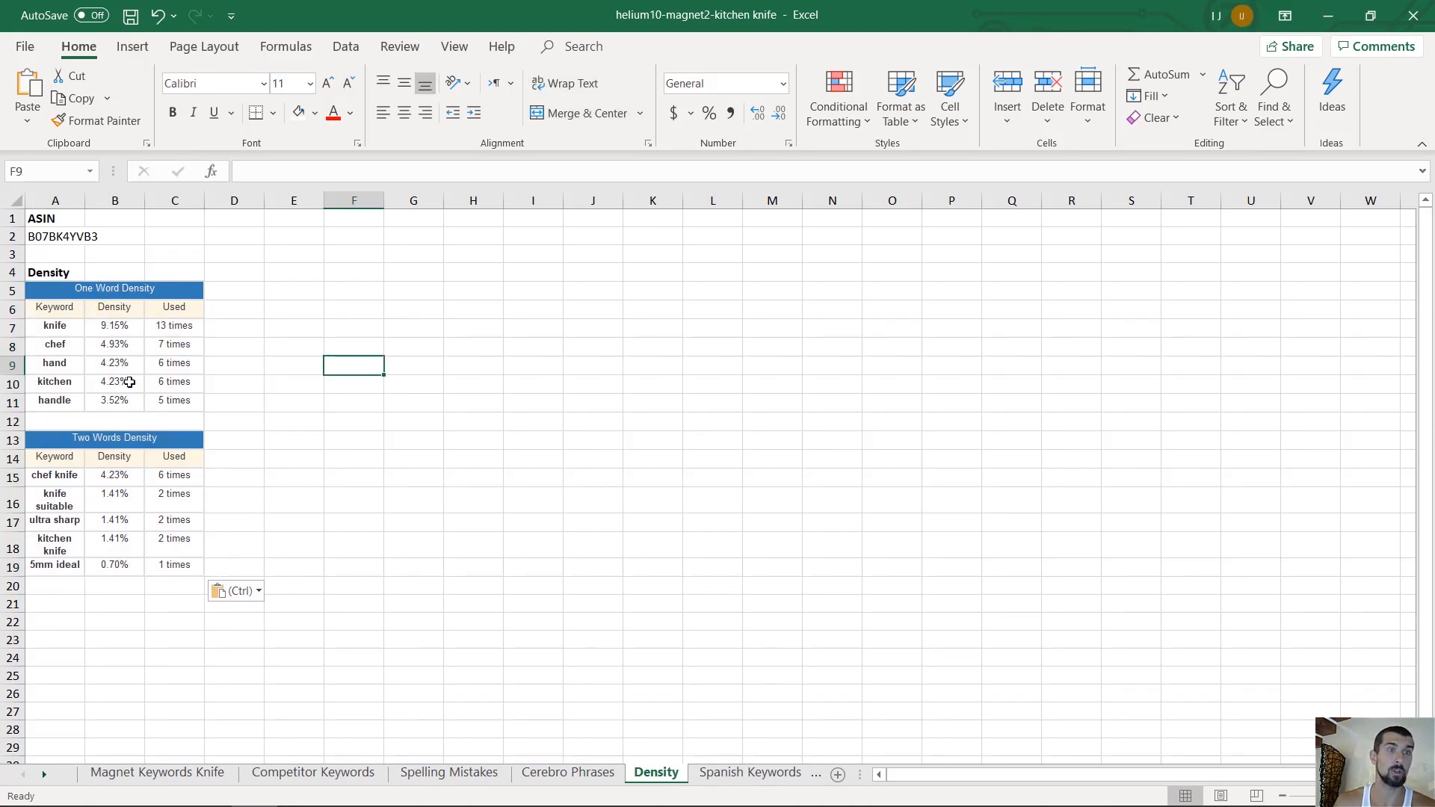
{"action": "left_click", "coordinate": [340, 458]}
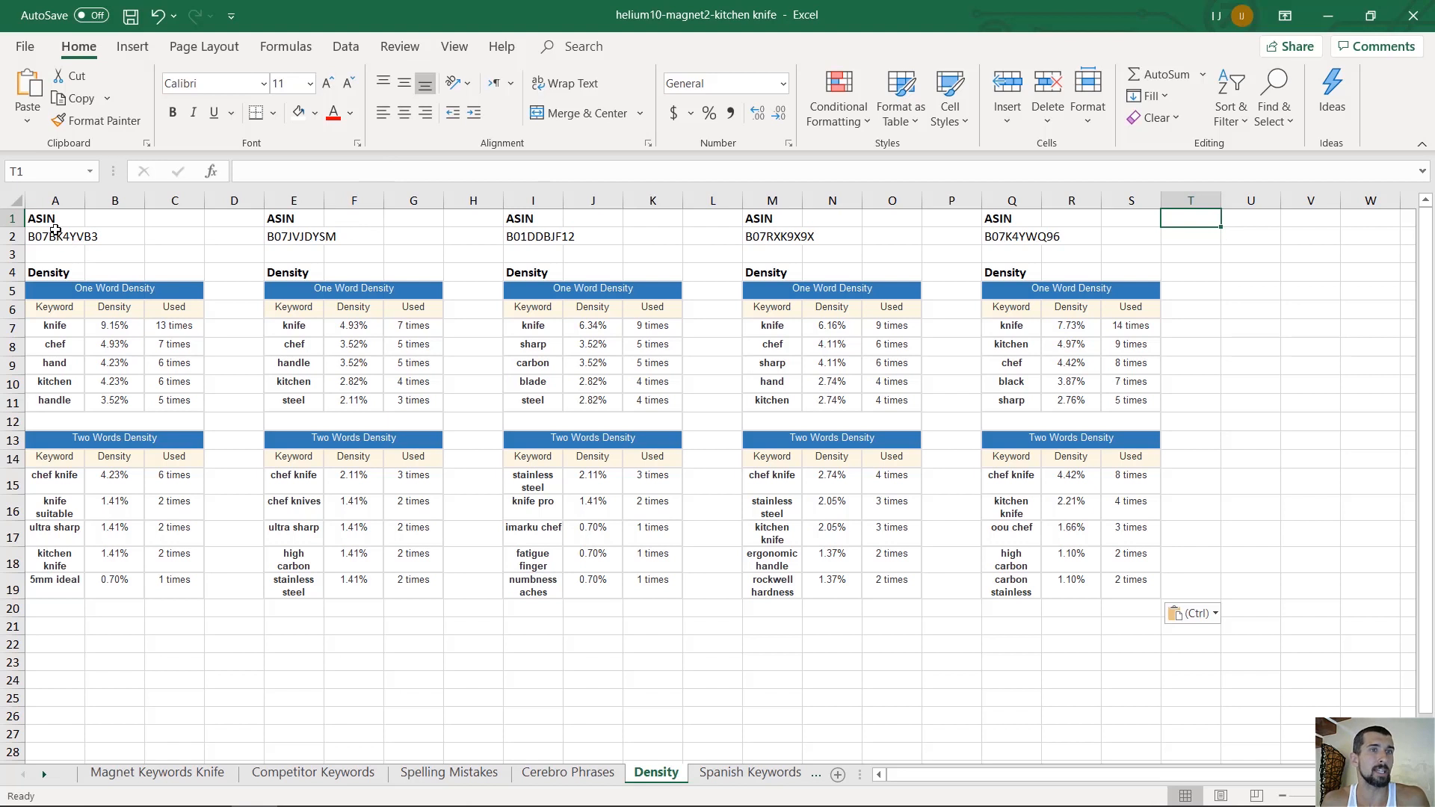
- Fill the keyword knife with yellow in all five One Word Density tables (A7, E7, I7, M7 and Q7)
{"action": "left_click", "coordinate": [53, 327]}
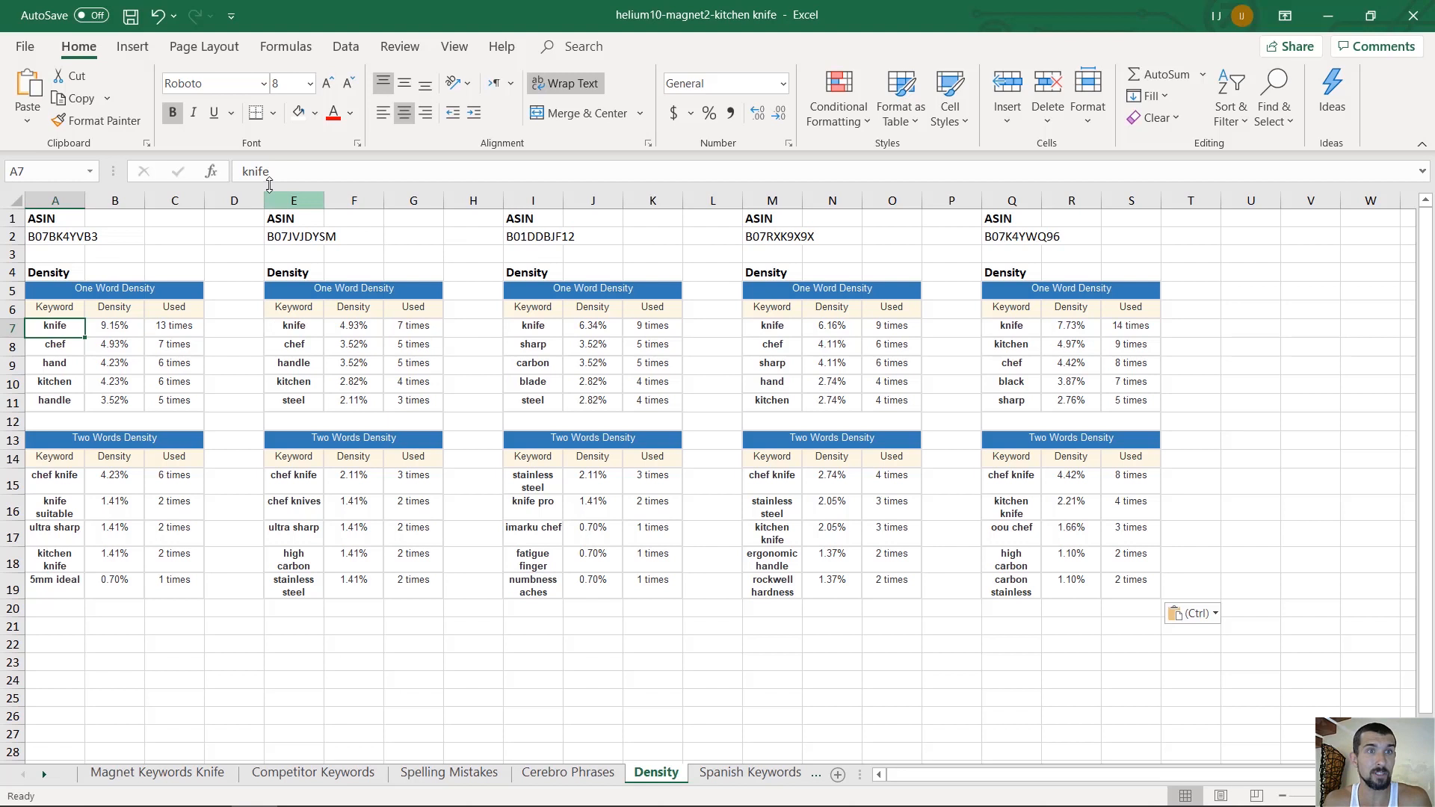
{"action": "left_click", "coordinate": [315, 113]}
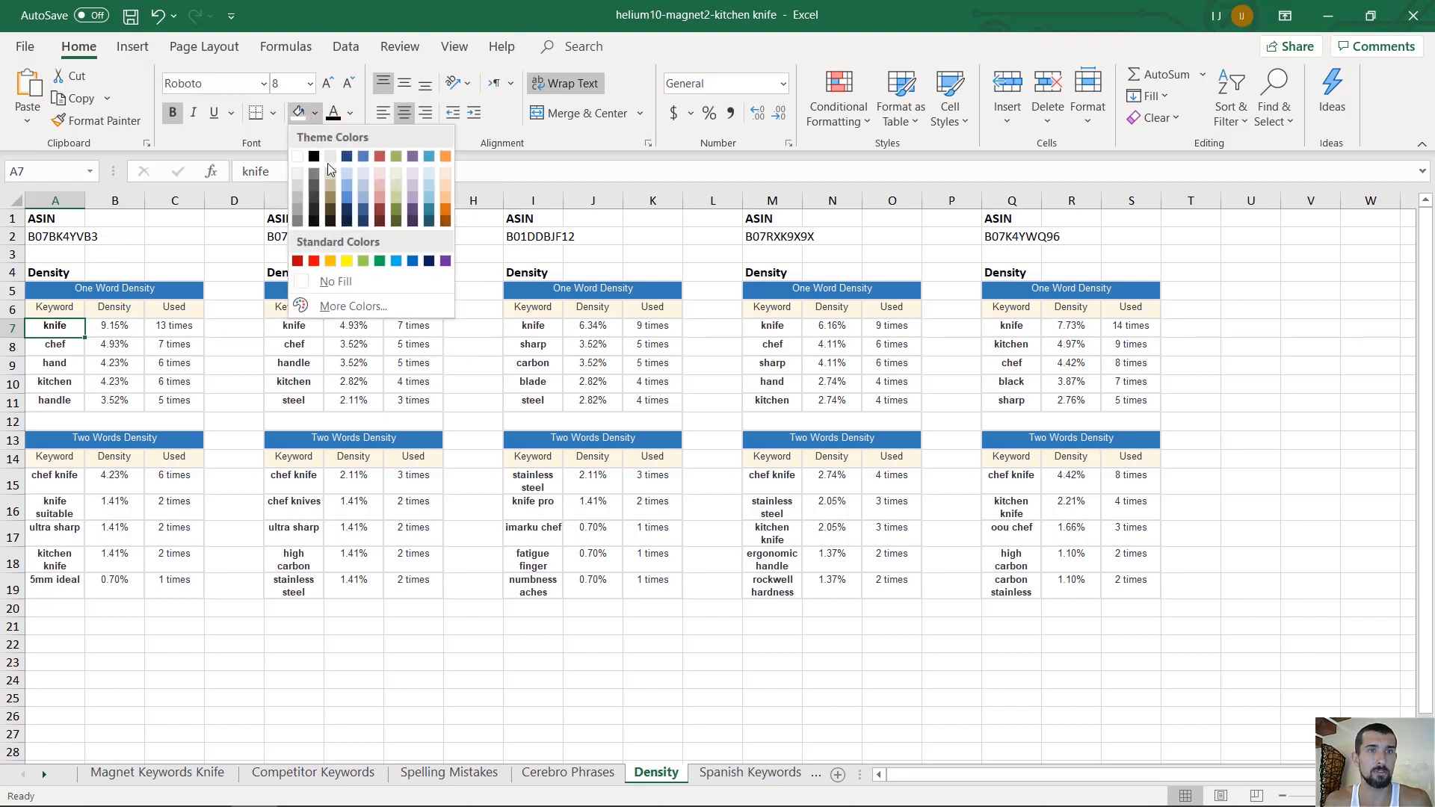
{"action": "left_click", "coordinate": [352, 262]}
{"action": "left_click", "coordinate": [294, 326]}
{"action": "left_click", "coordinate": [298, 113]}
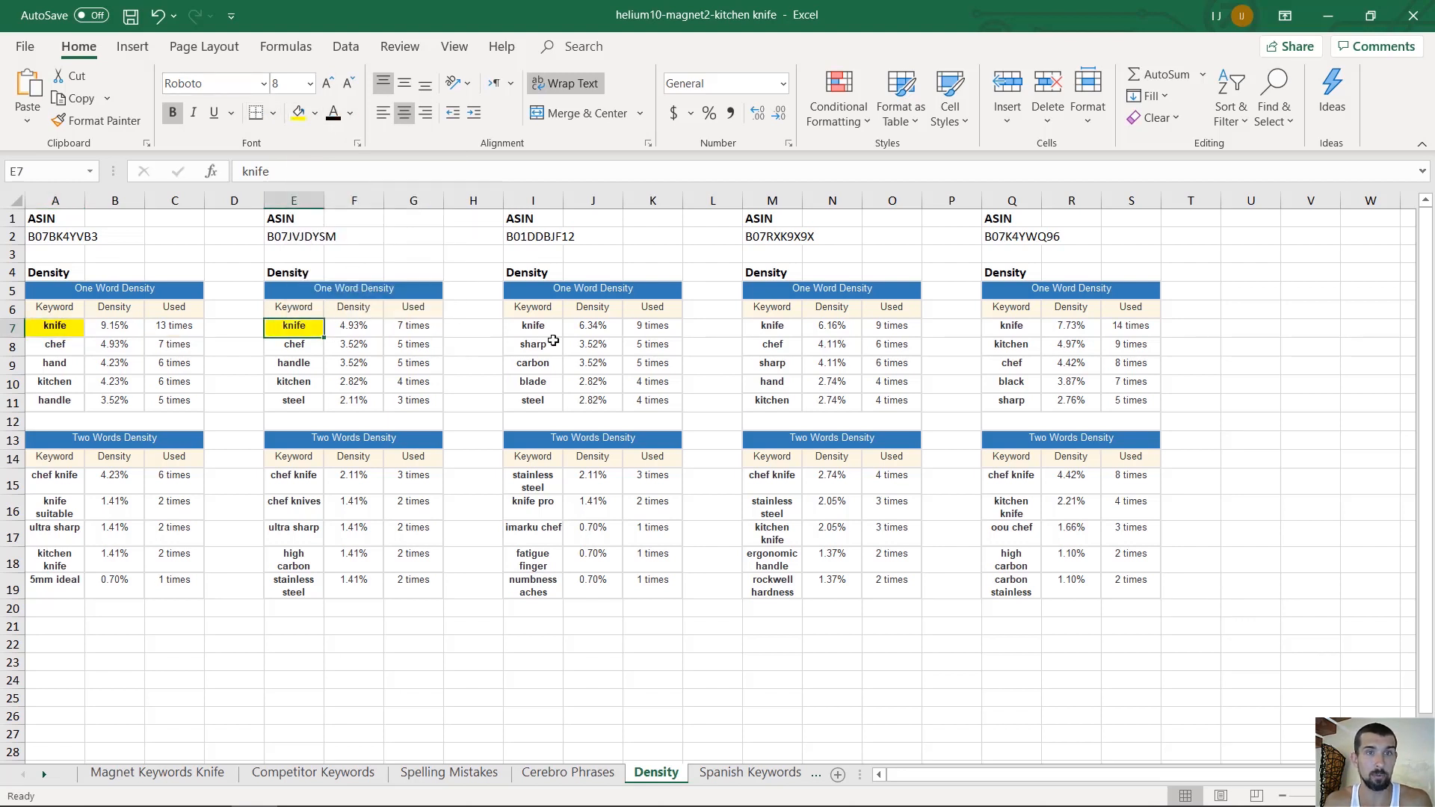
{"action": "left_click", "coordinate": [533, 326]}
{"action": "left_click", "coordinate": [298, 112]}
{"action": "left_click", "coordinate": [772, 326]}
{"action": "left_click", "coordinate": [298, 113]}
{"action": "left_click", "coordinate": [1012, 326]}
{"action": "left_click", "coordinate": [298, 113]}
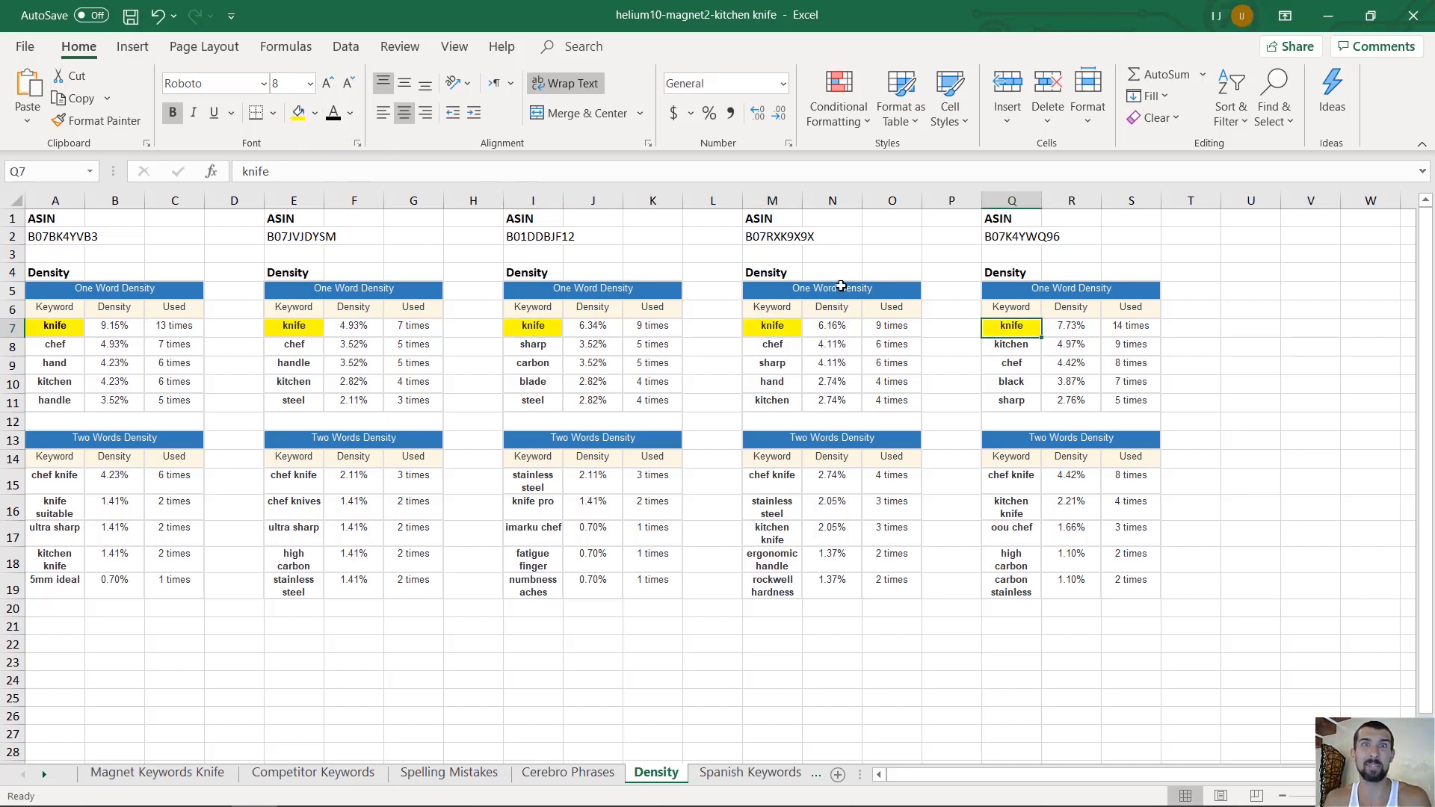
- Fill the keyword kitchen with green in the One Word Density tables, in cells A10, E10, M11 and Q8
{"action": "left_click", "coordinate": [68, 377]}
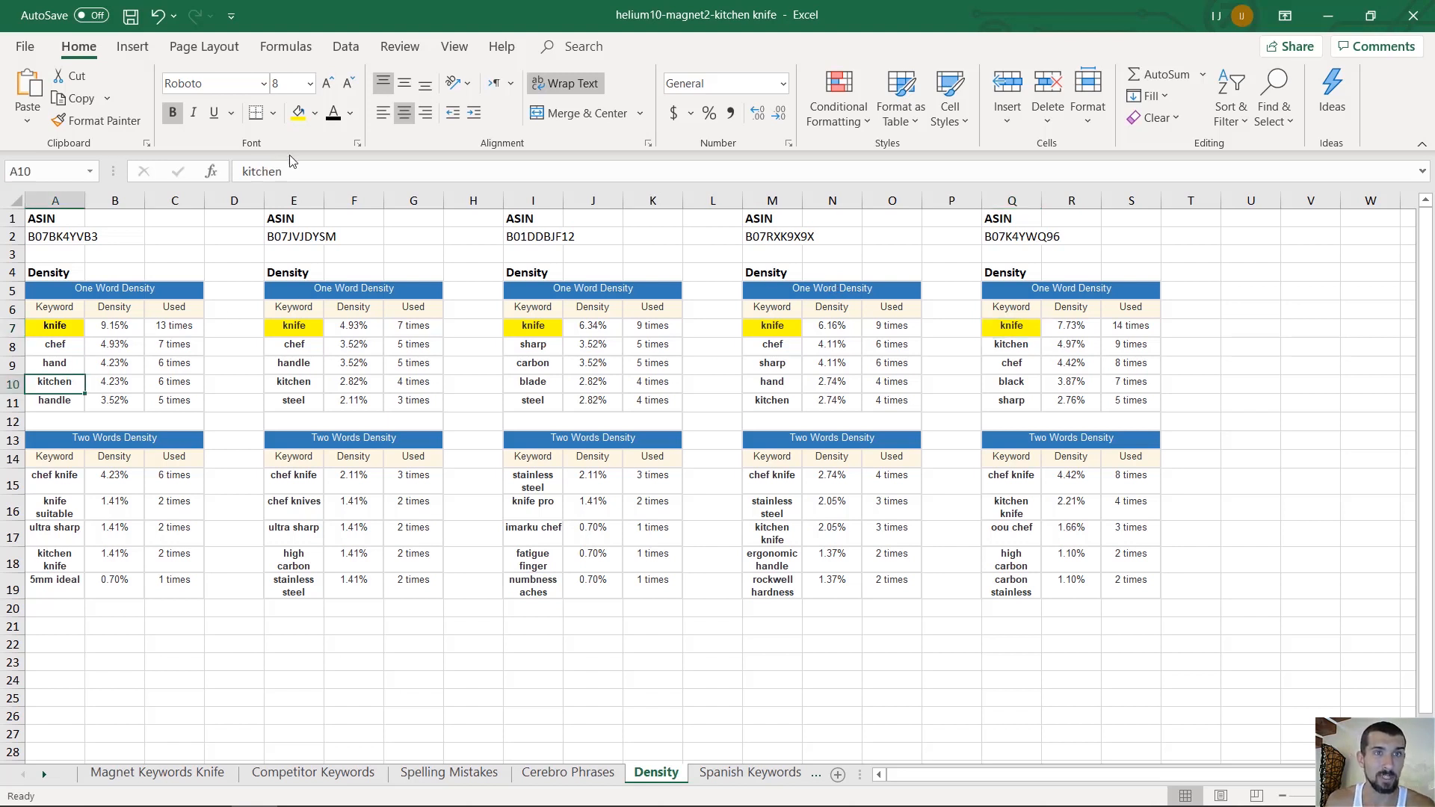
{"action": "left_click", "coordinate": [317, 119]}
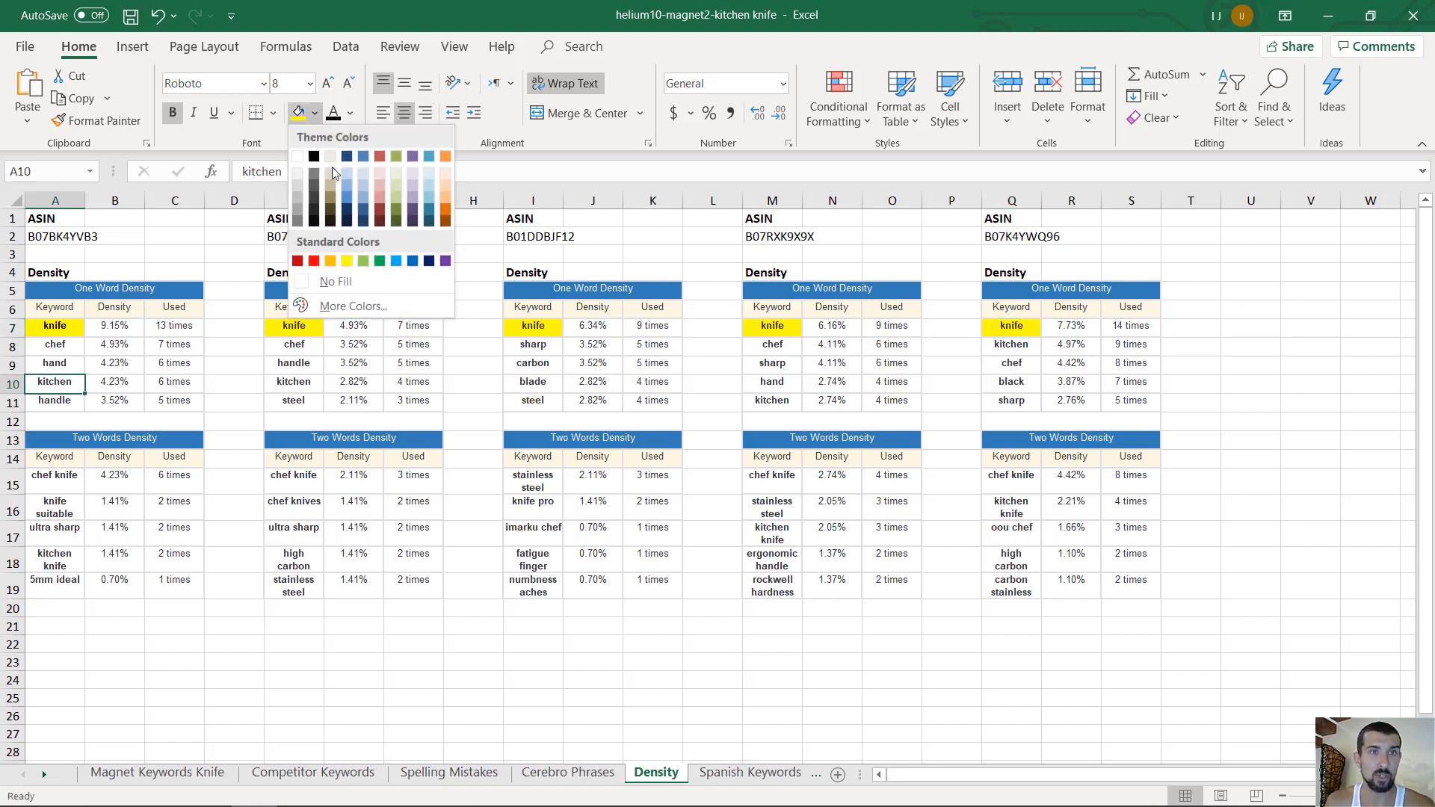
{"action": "left_click", "coordinate": [376, 263]}
{"action": "left_click", "coordinate": [306, 383]}
{"action": "left_click", "coordinate": [298, 113]}
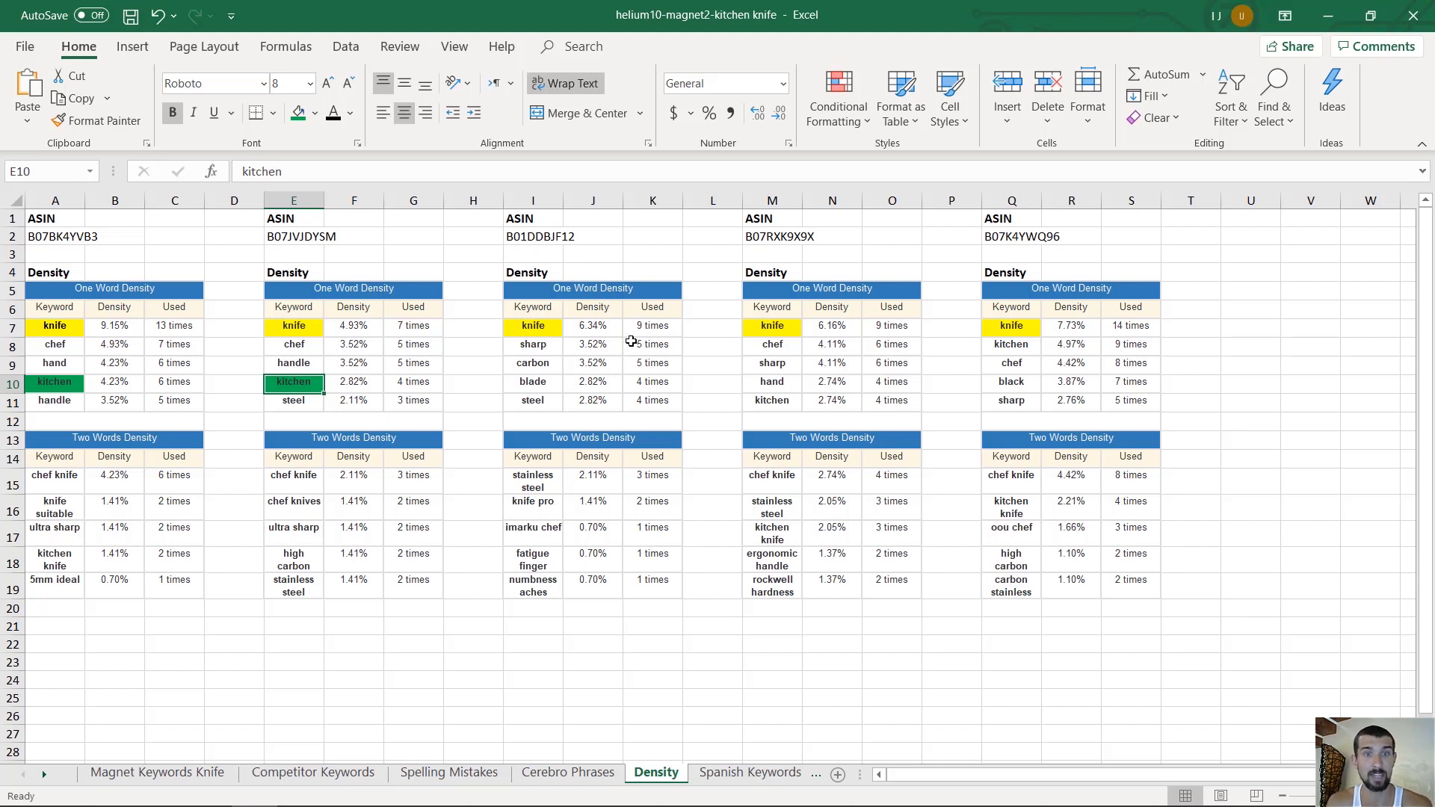
{"action": "left_click", "coordinate": [791, 400]}
{"action": "left_click", "coordinate": [306, 113]}
{"action": "left_click", "coordinate": [1010, 345]}
{"action": "left_click", "coordinate": [306, 113]}
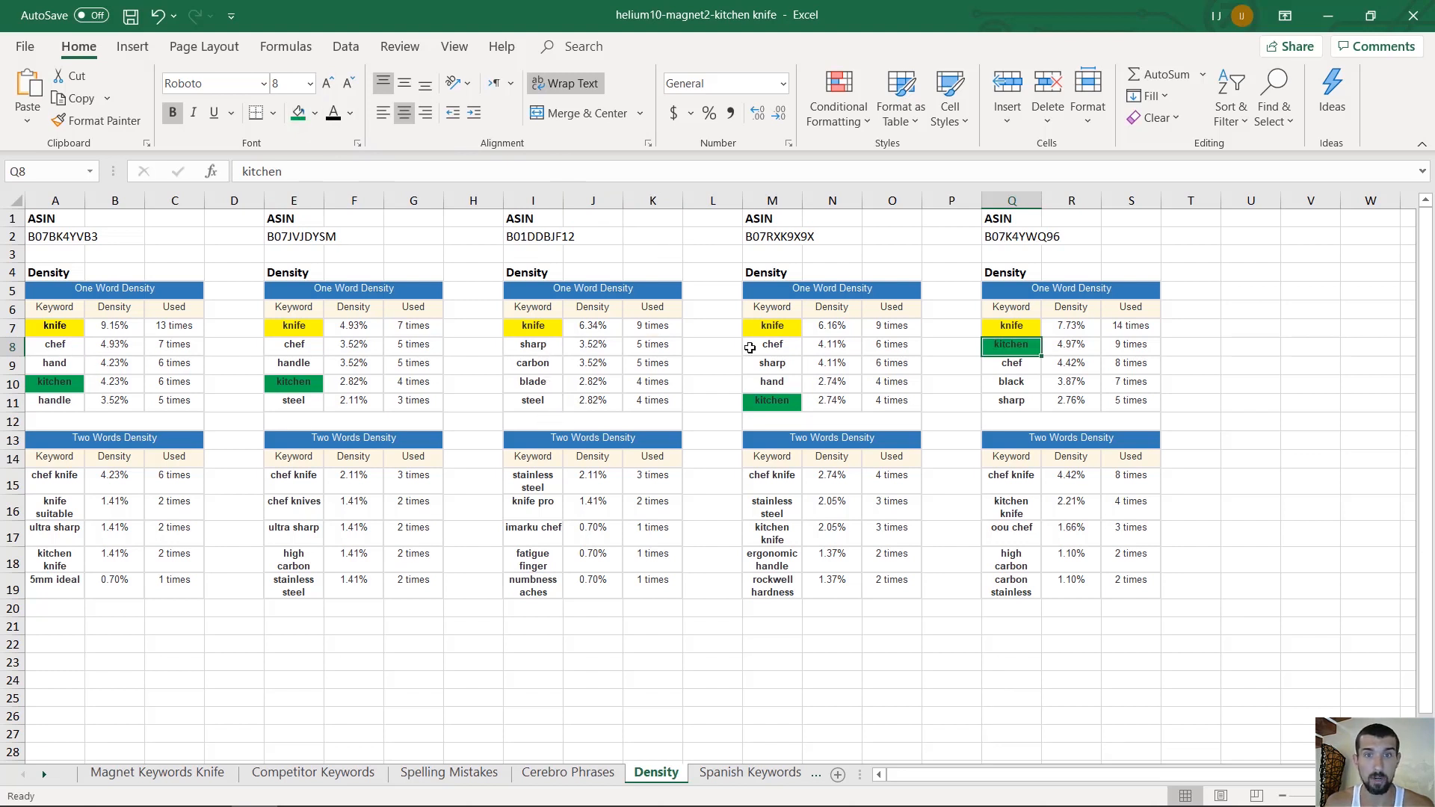
- Fill the keyword chef with blue in the One Word Density tables, in cells A8, E8, M8 and Q9
{"action": "left_click", "coordinate": [40, 342]}
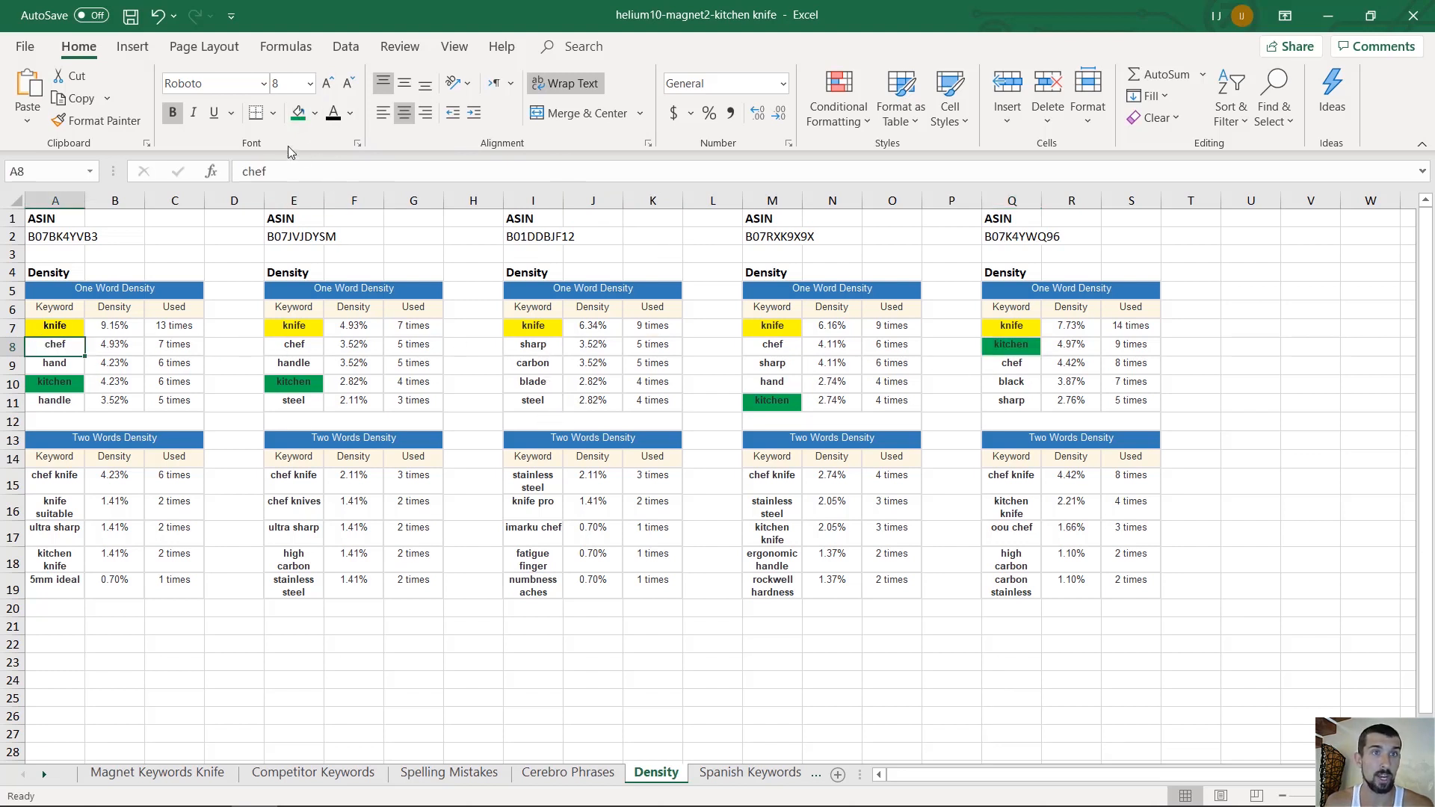
{"action": "left_click", "coordinate": [316, 113]}
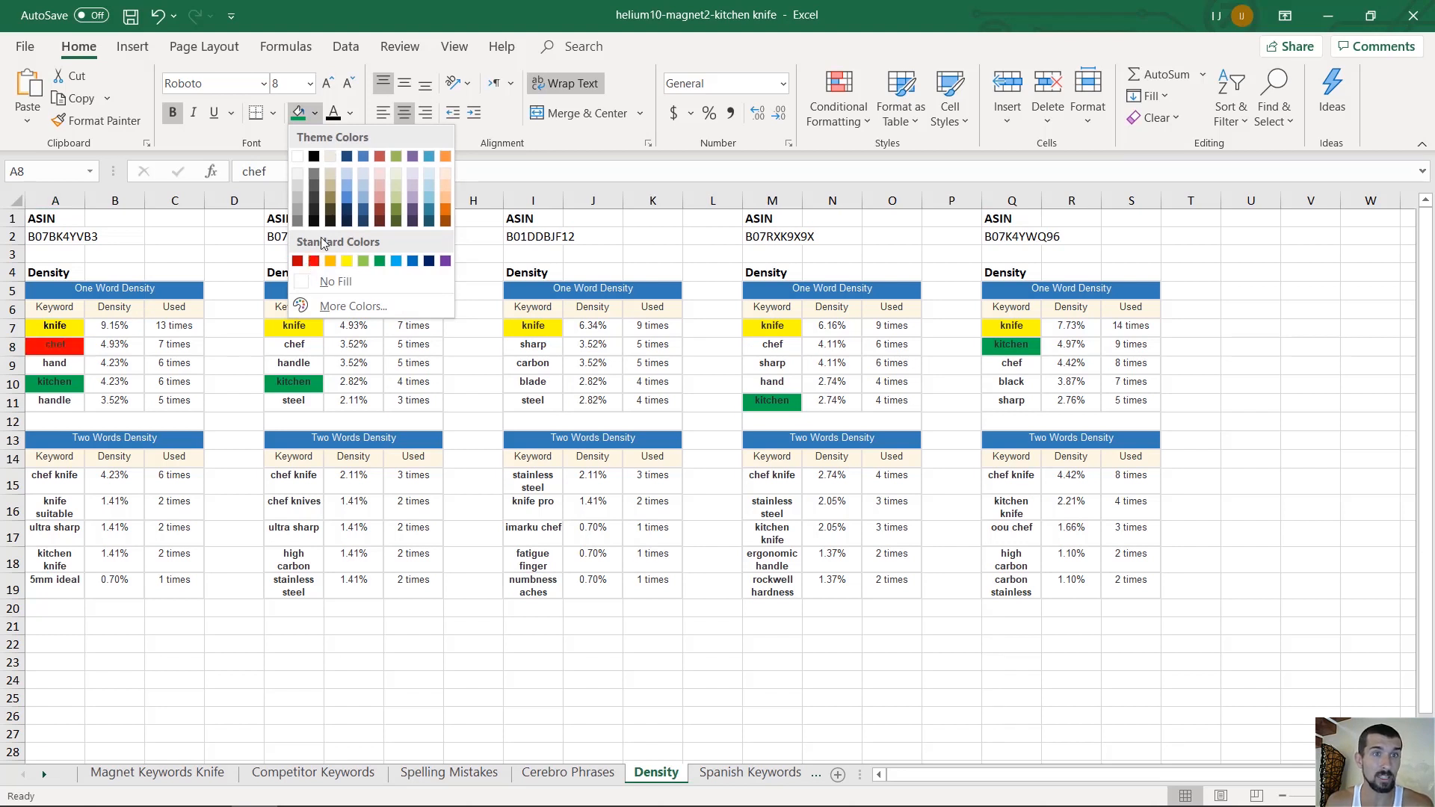
{"action": "left_click", "coordinate": [345, 198]}
{"action": "left_click", "coordinate": [294, 344]}
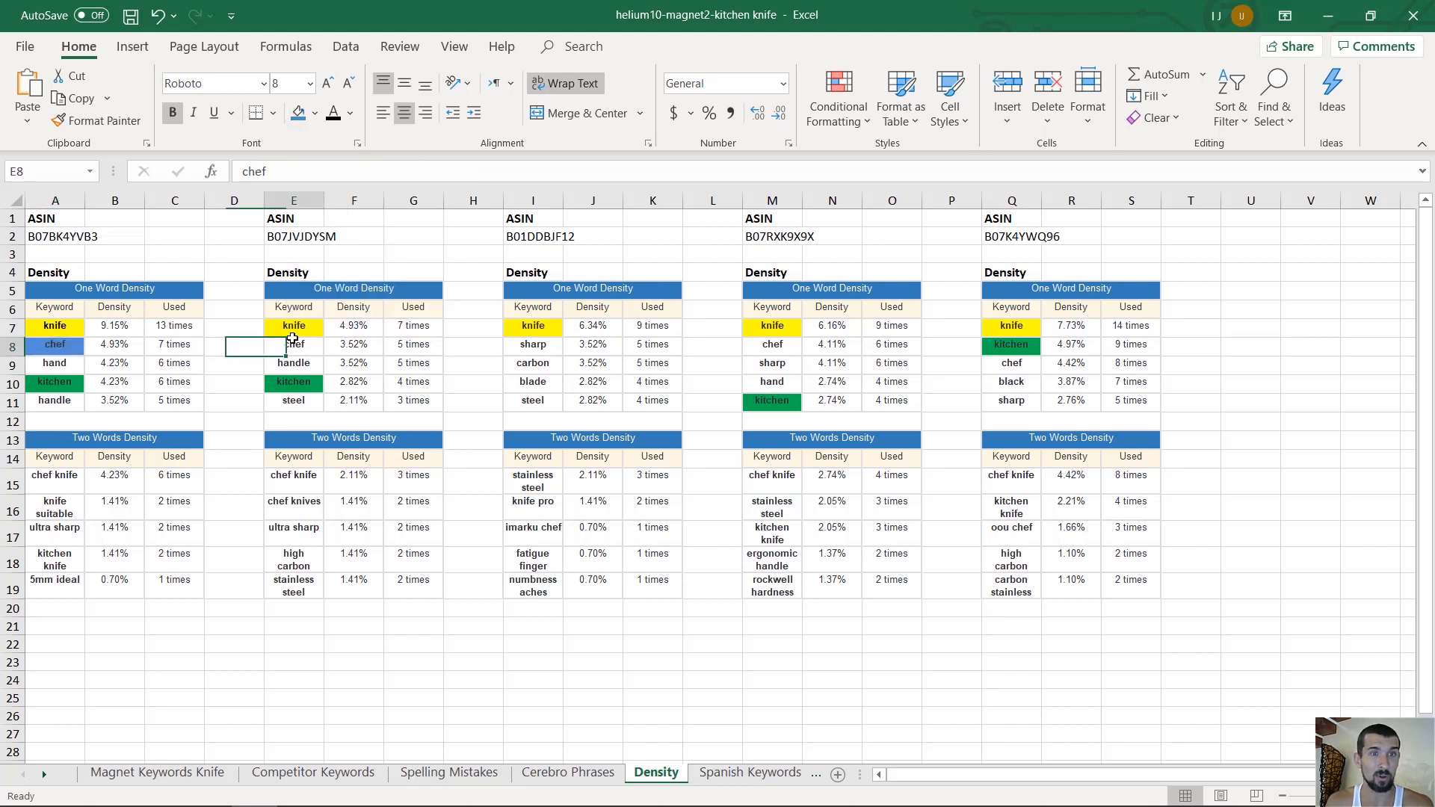
{"action": "left_click", "coordinate": [299, 113]}
{"action": "left_click", "coordinate": [773, 331]}
{"action": "left_click", "coordinate": [771, 345]}
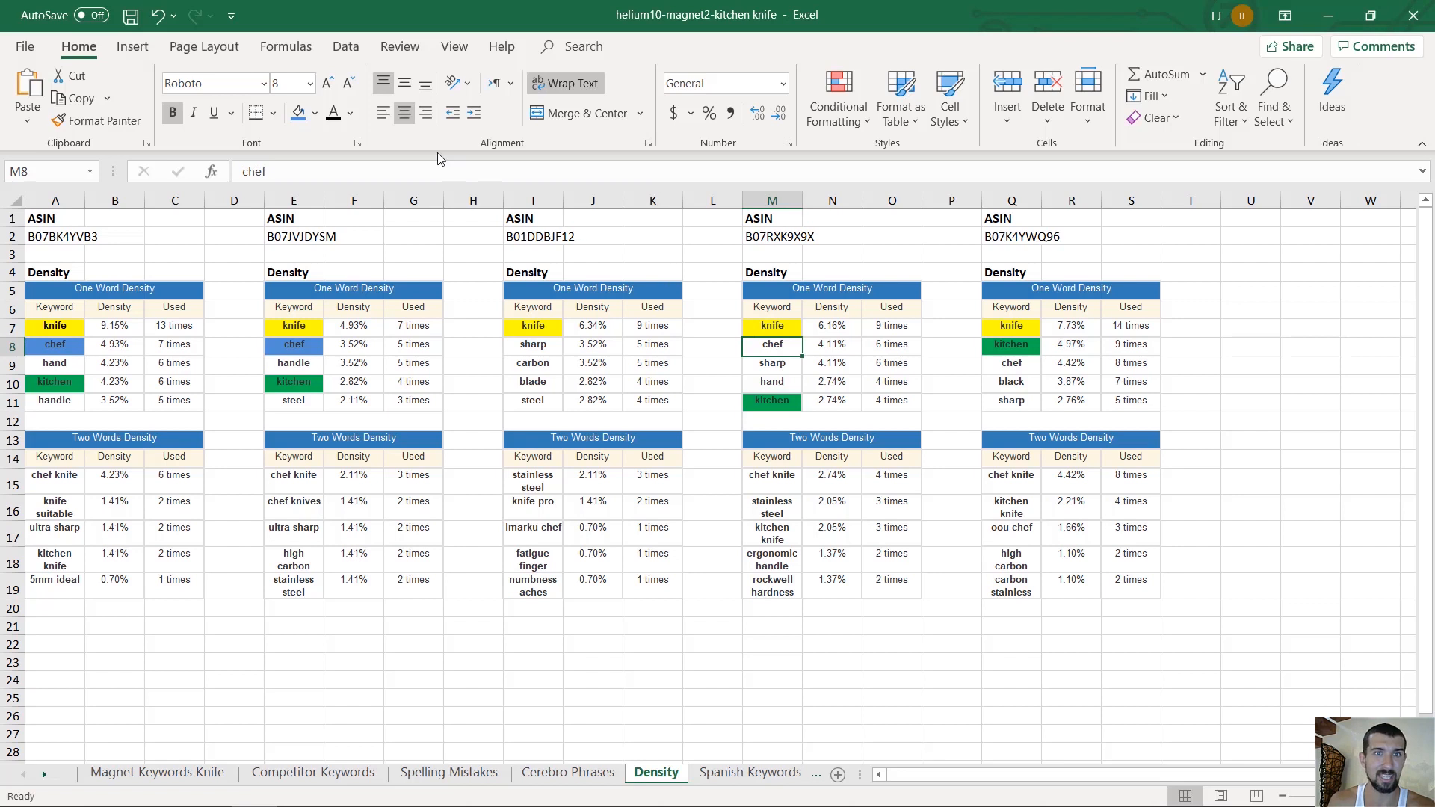
{"action": "left_click", "coordinate": [299, 113]}
{"action": "left_click", "coordinate": [1012, 363]}
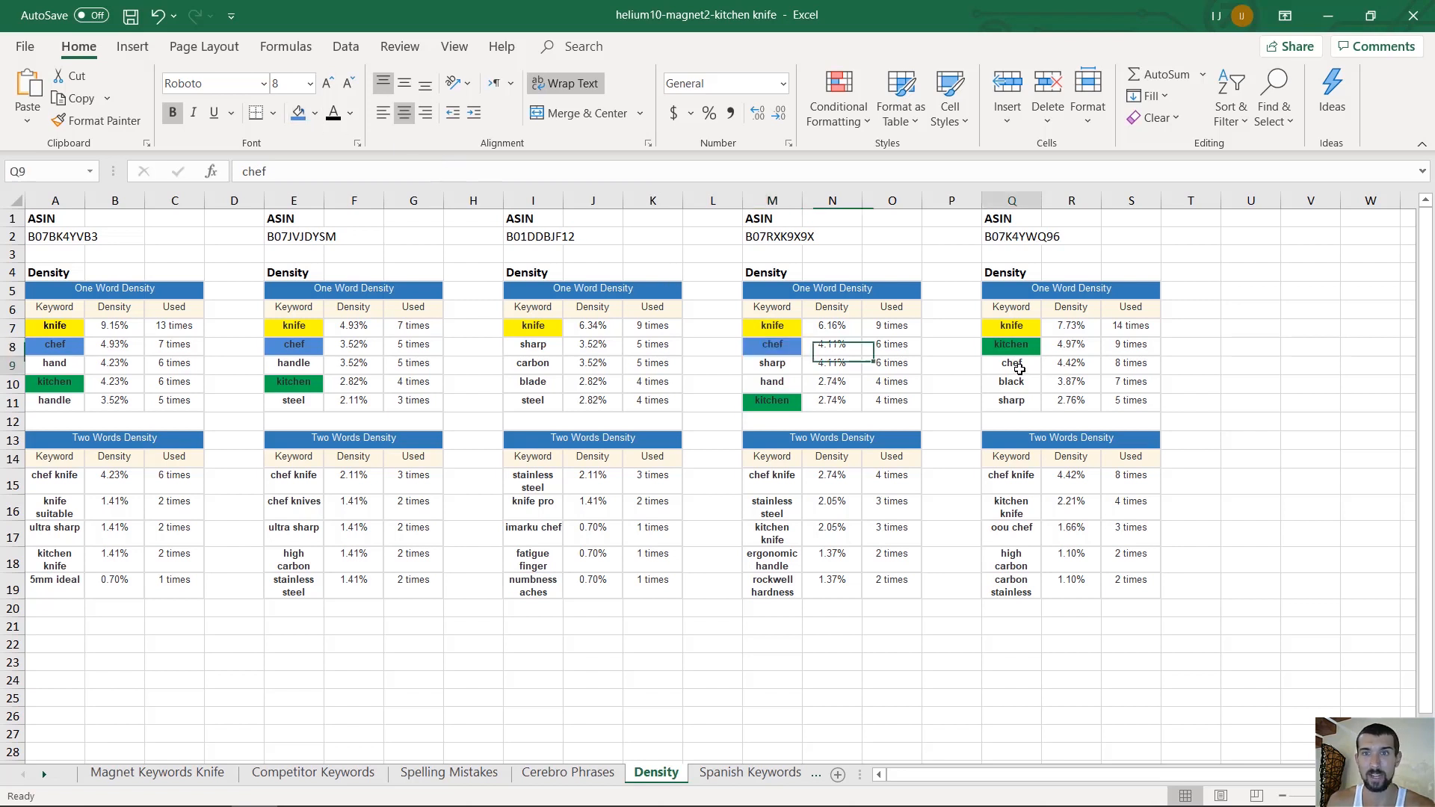
{"action": "left_click", "coordinate": [298, 113]}
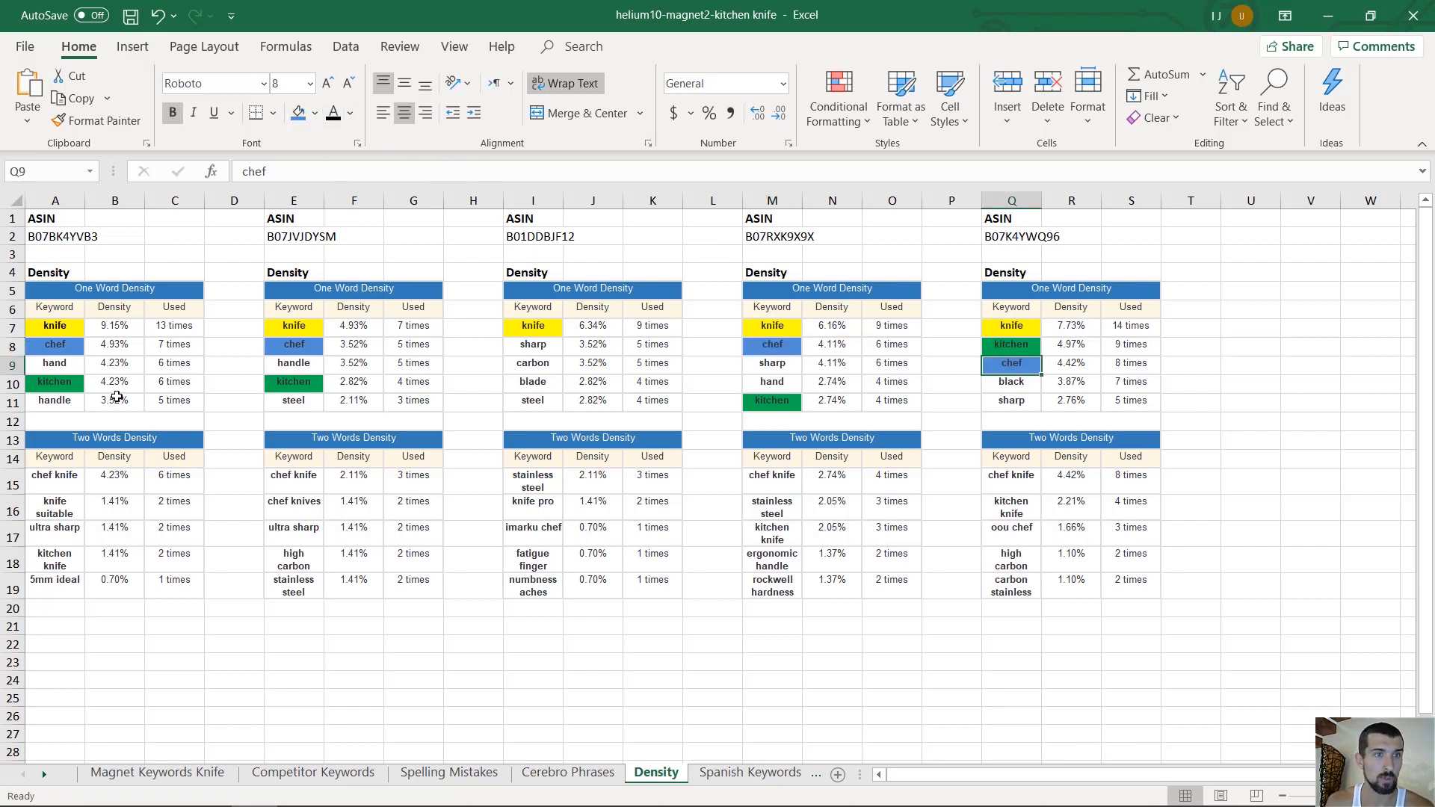
- Fill the keyword sharp with orange in the One Word Density tables, in cells I8, M9 and Q11
{"action": "left_click", "coordinate": [533, 344]}
{"action": "left_click", "coordinate": [315, 114]}
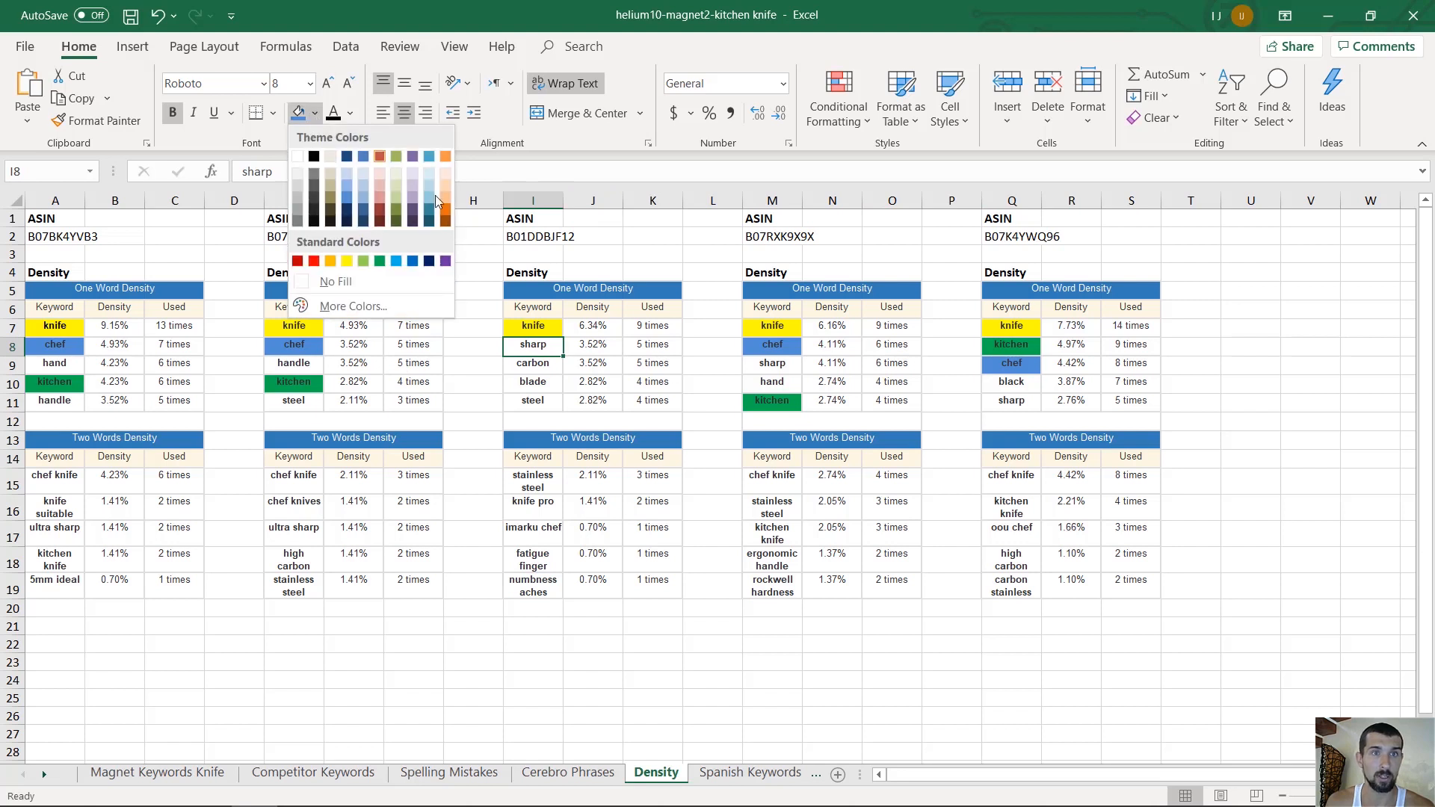
{"action": "left_click", "coordinate": [379, 158]}
{"action": "left_click", "coordinate": [775, 363]}
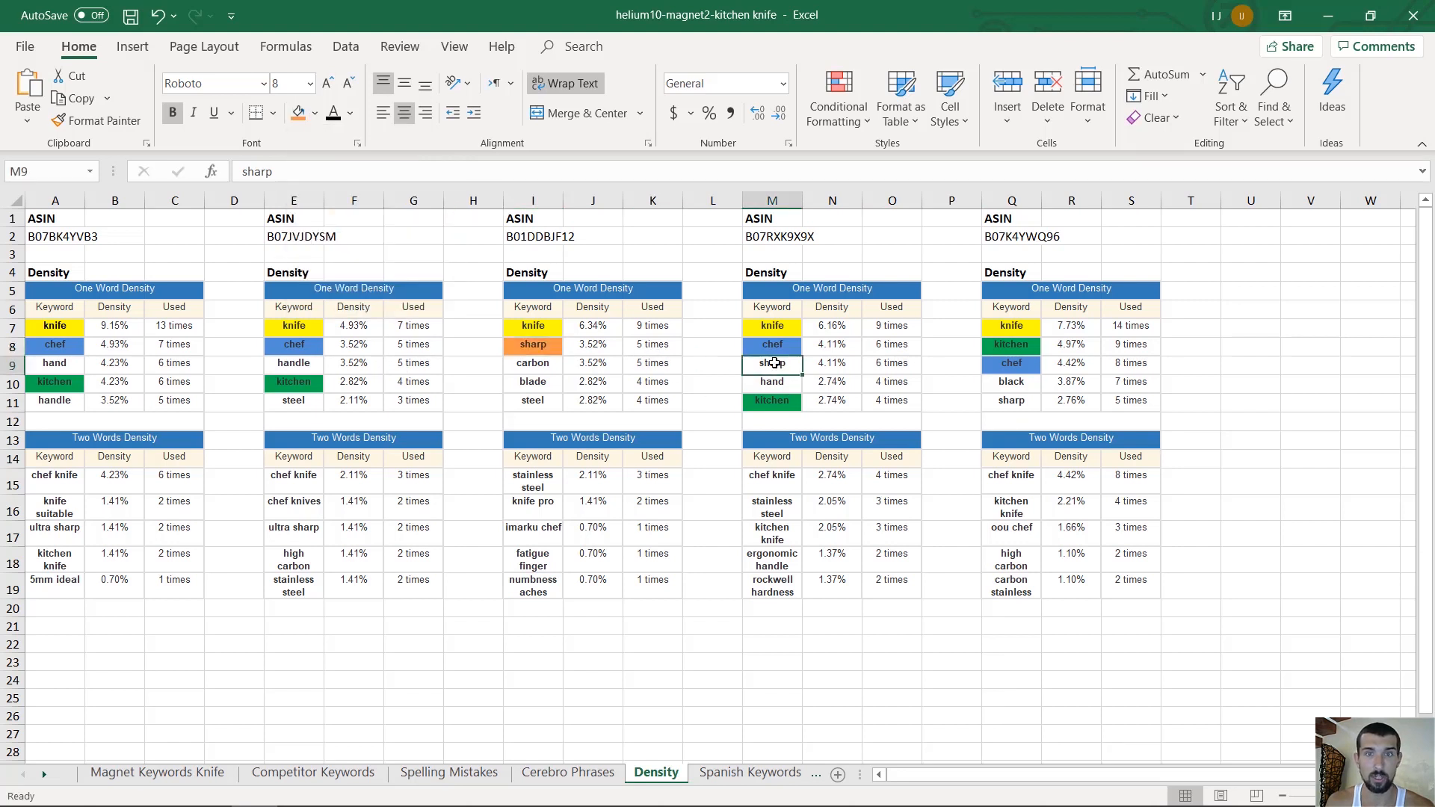
{"action": "left_click", "coordinate": [298, 114]}
{"action": "left_click", "coordinate": [1031, 405]}
{"action": "left_click", "coordinate": [299, 114]}
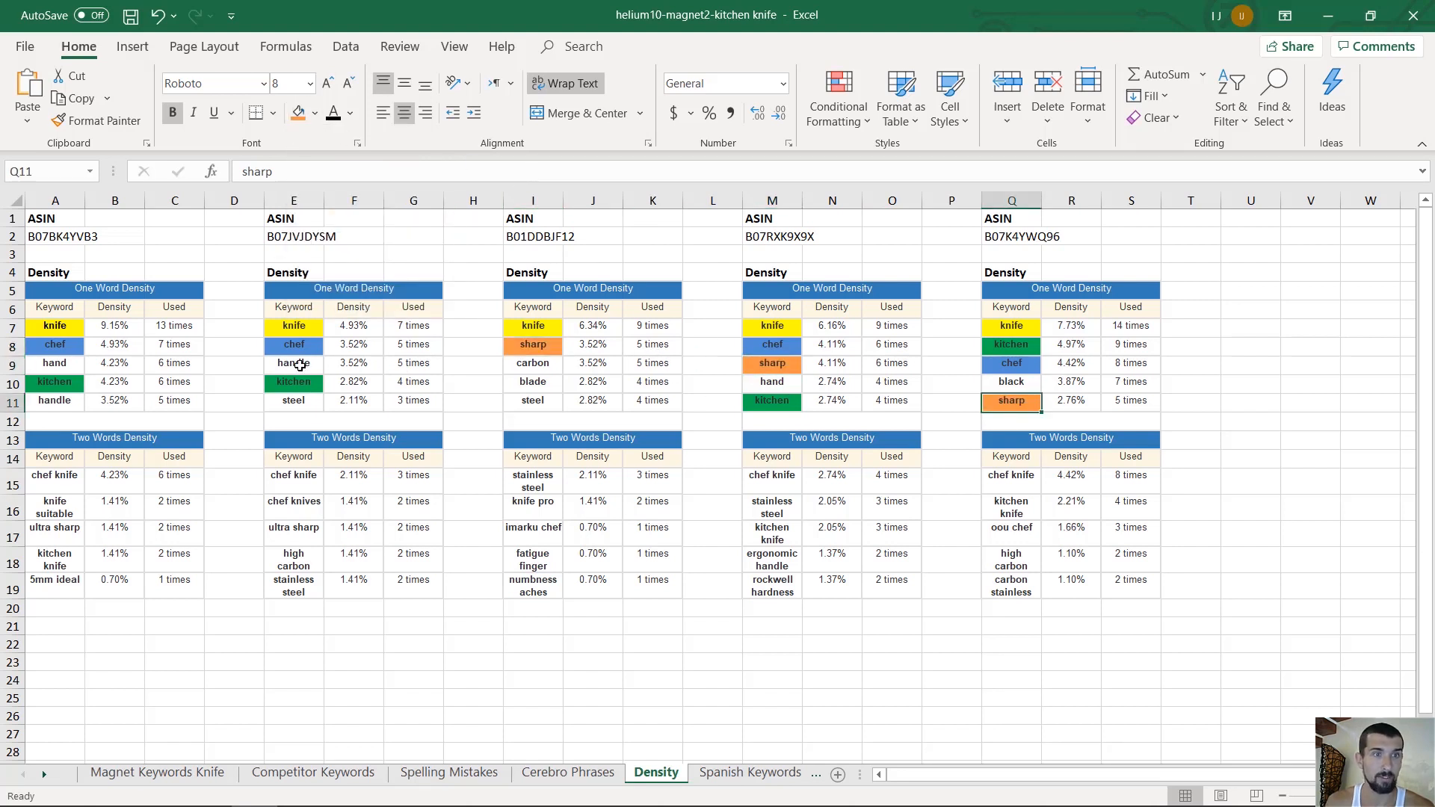
- Fill the keyword hand with light orange in cells M10 and A9 of the One Word Density tables
{"action": "left_click", "coordinate": [772, 382]}
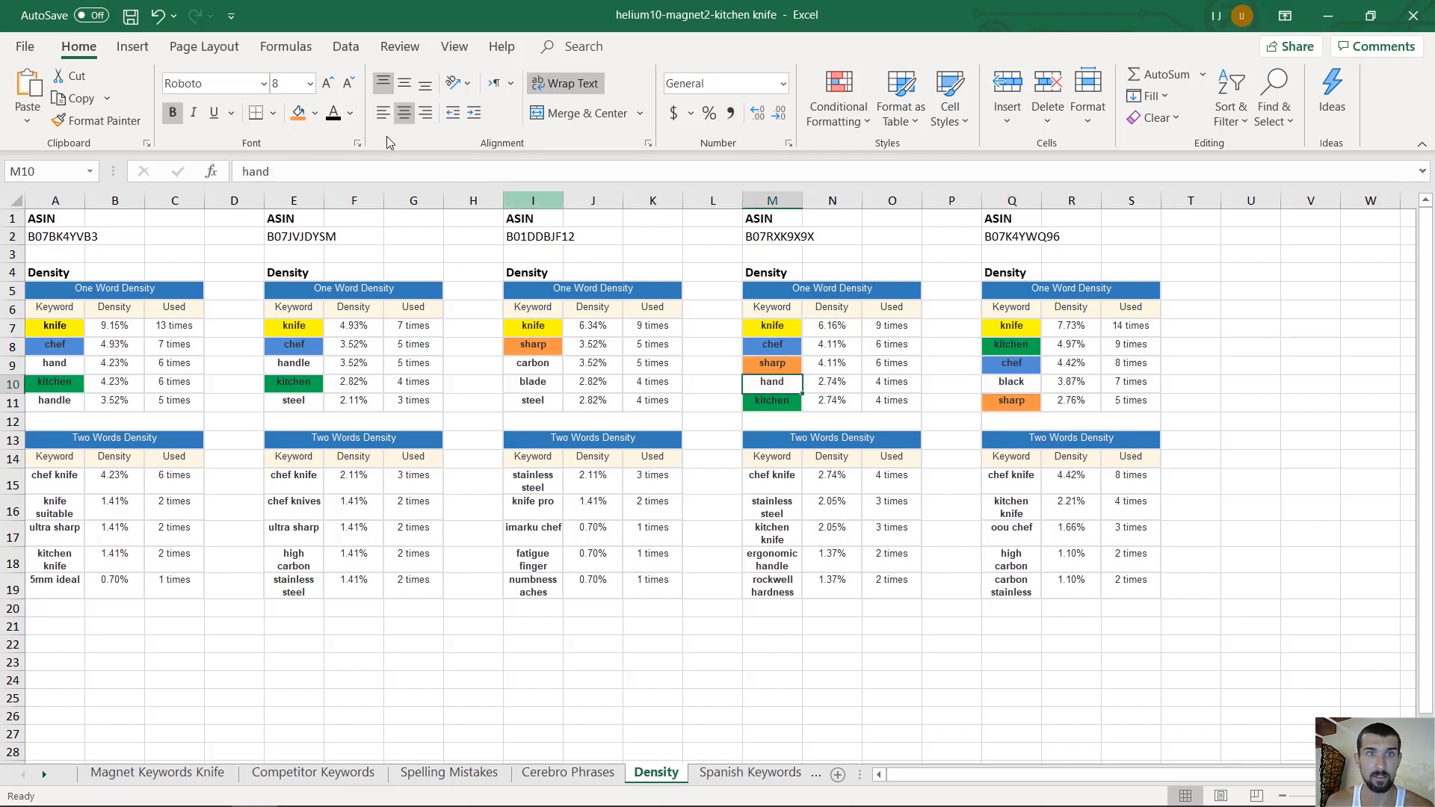
{"action": "left_click", "coordinate": [315, 114]}
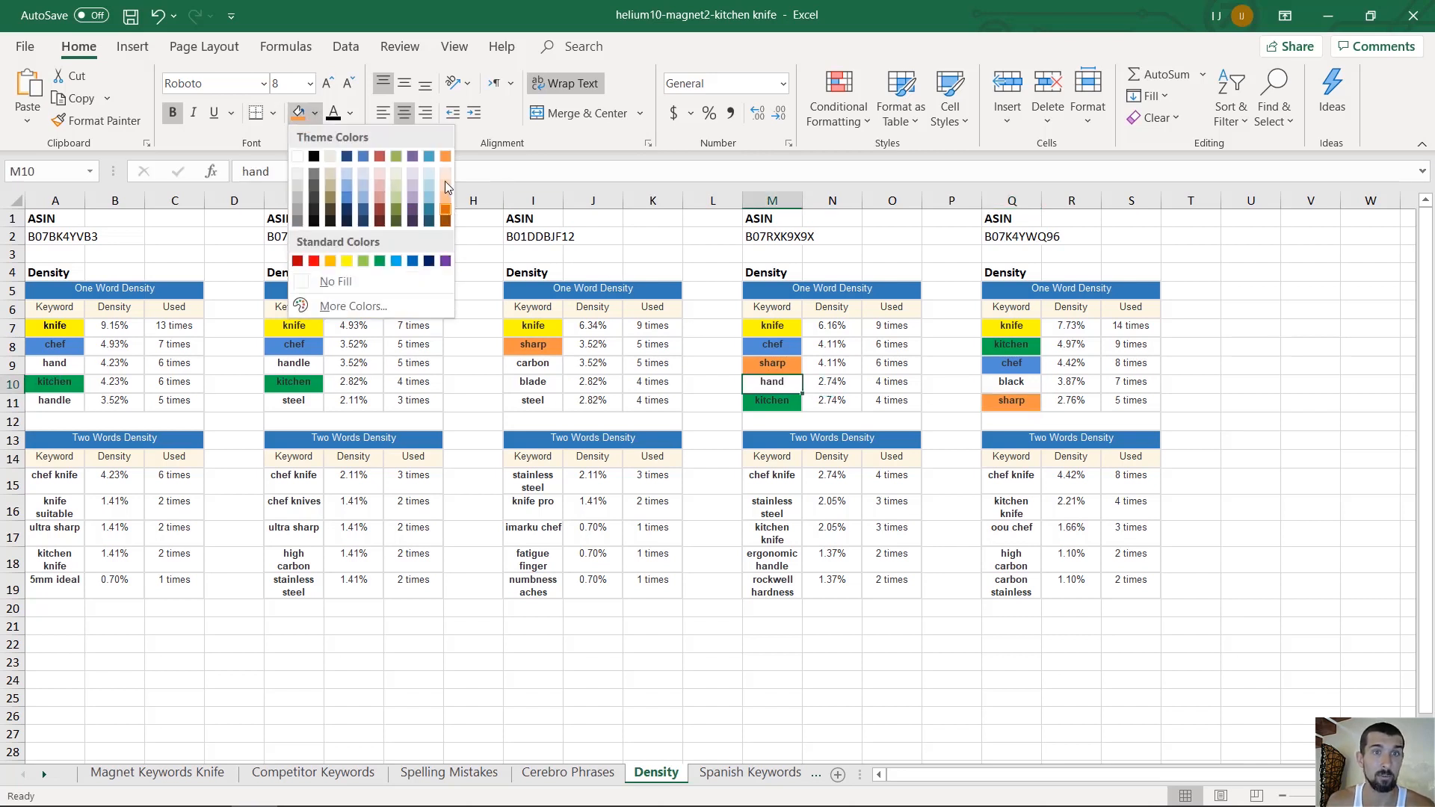
{"action": "left_click", "coordinate": [445, 173]}
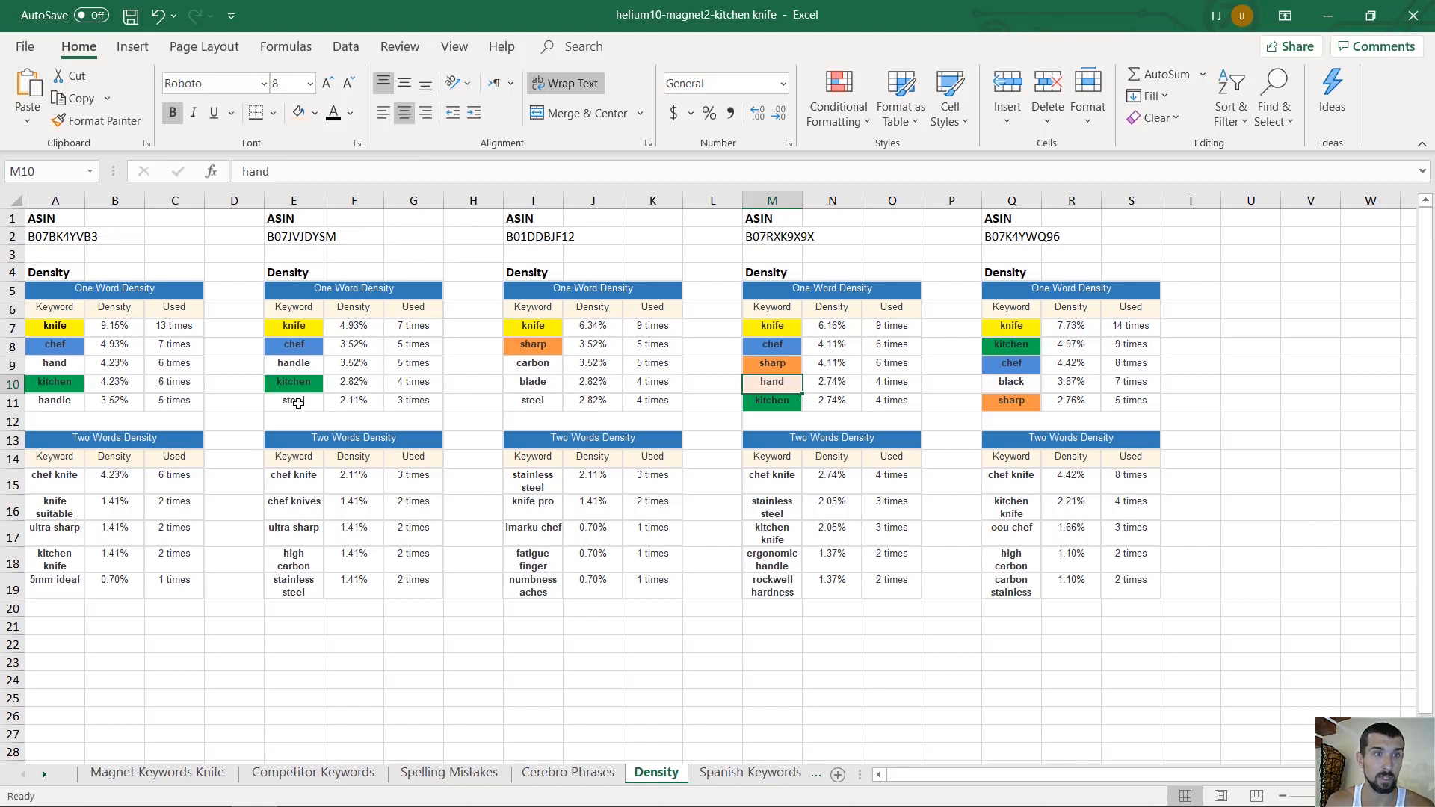
{"action": "left_click", "coordinate": [54, 368]}
{"action": "left_click", "coordinate": [295, 116]}
- Fill the keyword handle with light pink in cells A11 and E9 of the One Word Density tables
{"action": "left_click", "coordinate": [54, 401]}
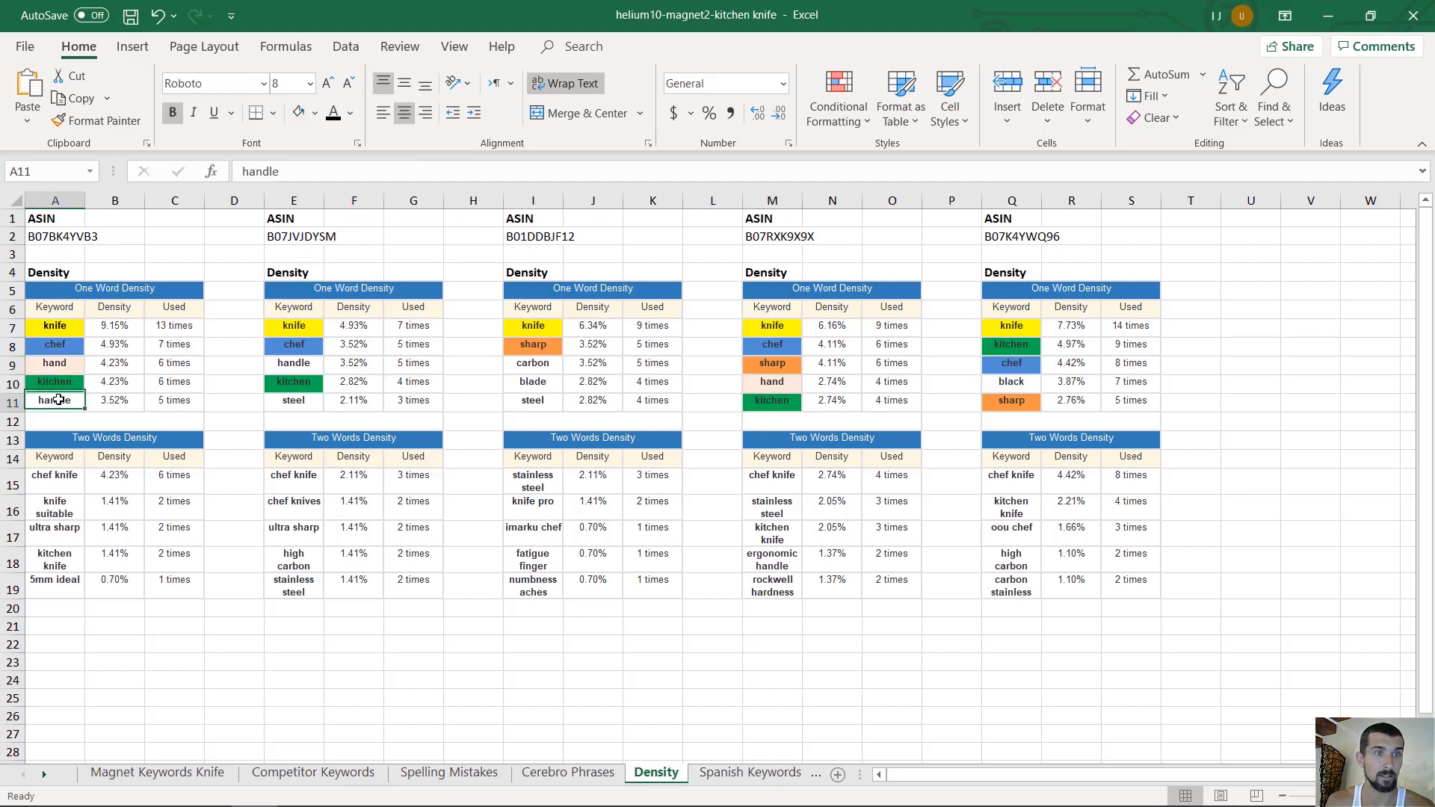
{"action": "left_click", "coordinate": [312, 113]}
{"action": "left_click", "coordinate": [446, 174]}
{"action": "left_click", "coordinate": [294, 363]}
{"action": "left_click", "coordinate": [296, 116]}
{"action": "left_click", "coordinate": [473, 383]}
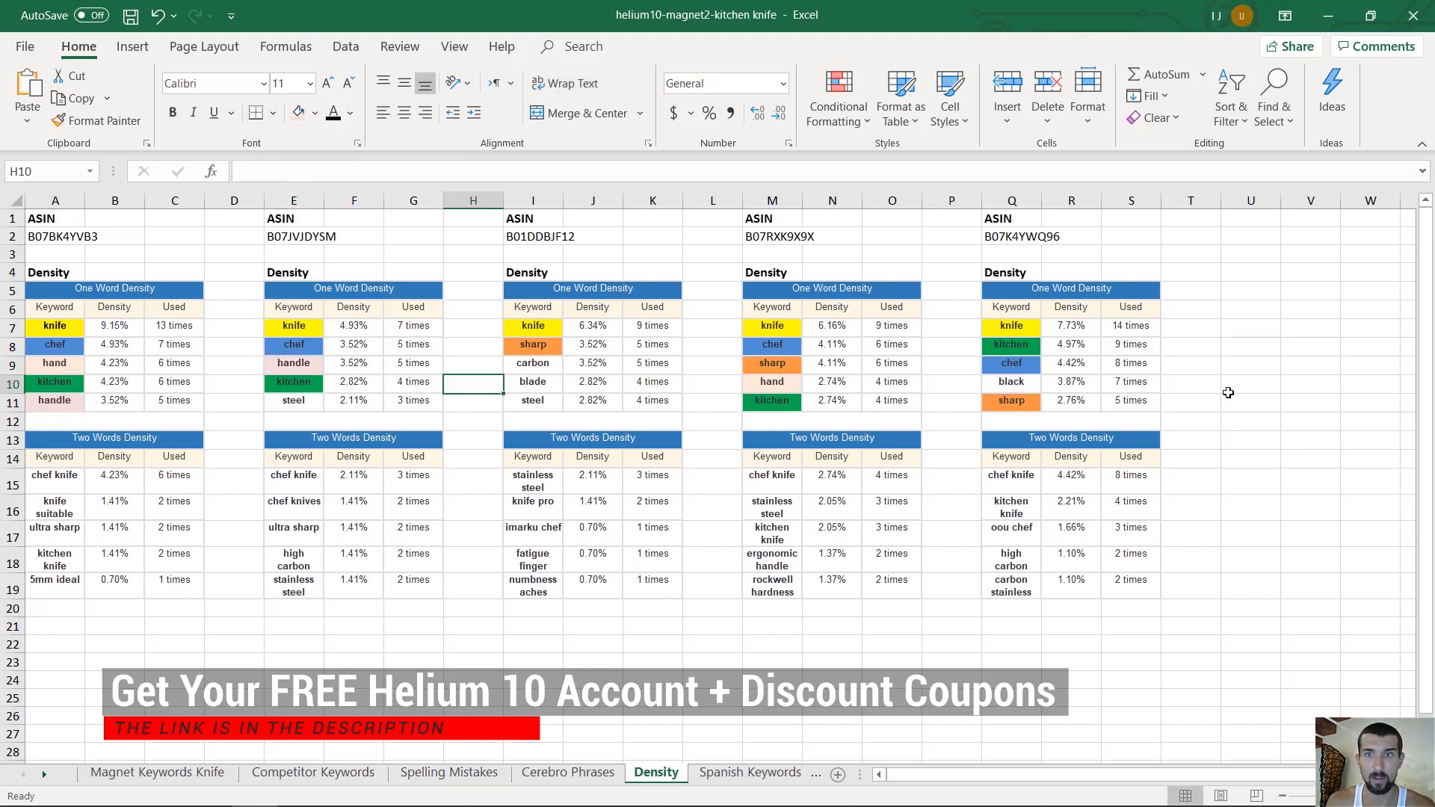
- Compare the leading single words and the phrase chef knife across the five ASINs' density tables
{"action": "left_click", "coordinate": [560, 400]}
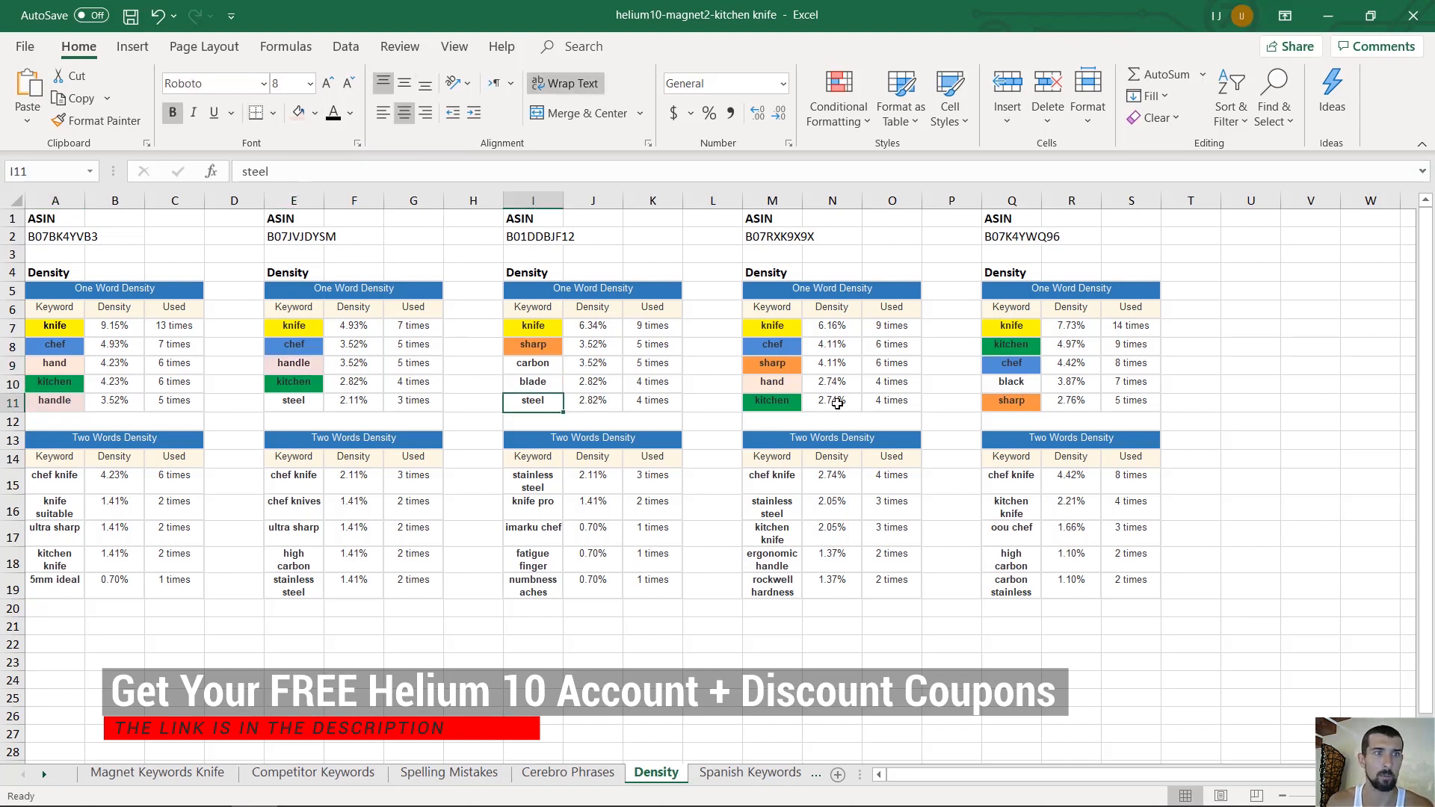
{"action": "left_click", "coordinate": [1245, 384]}
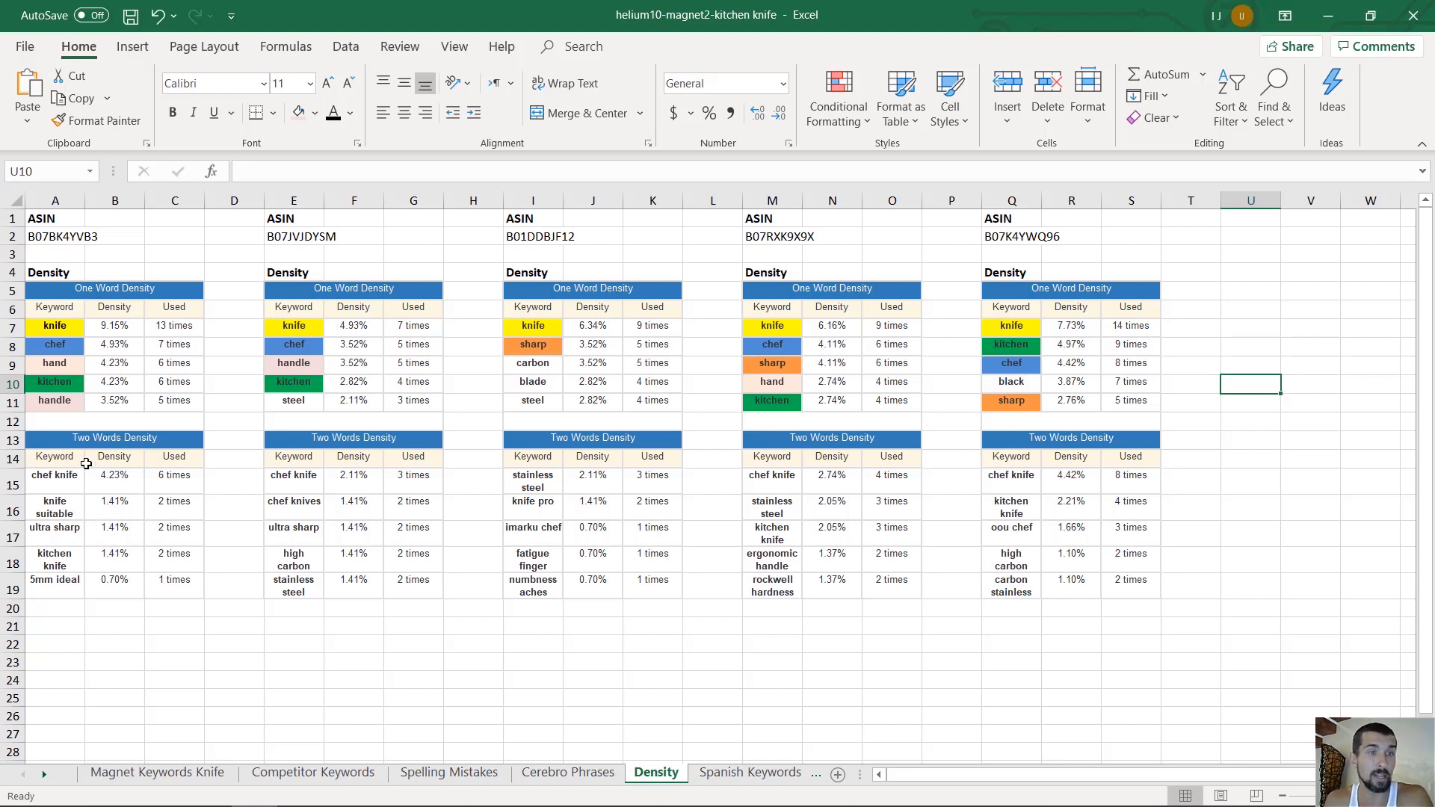
{"action": "left_click", "coordinate": [62, 485]}
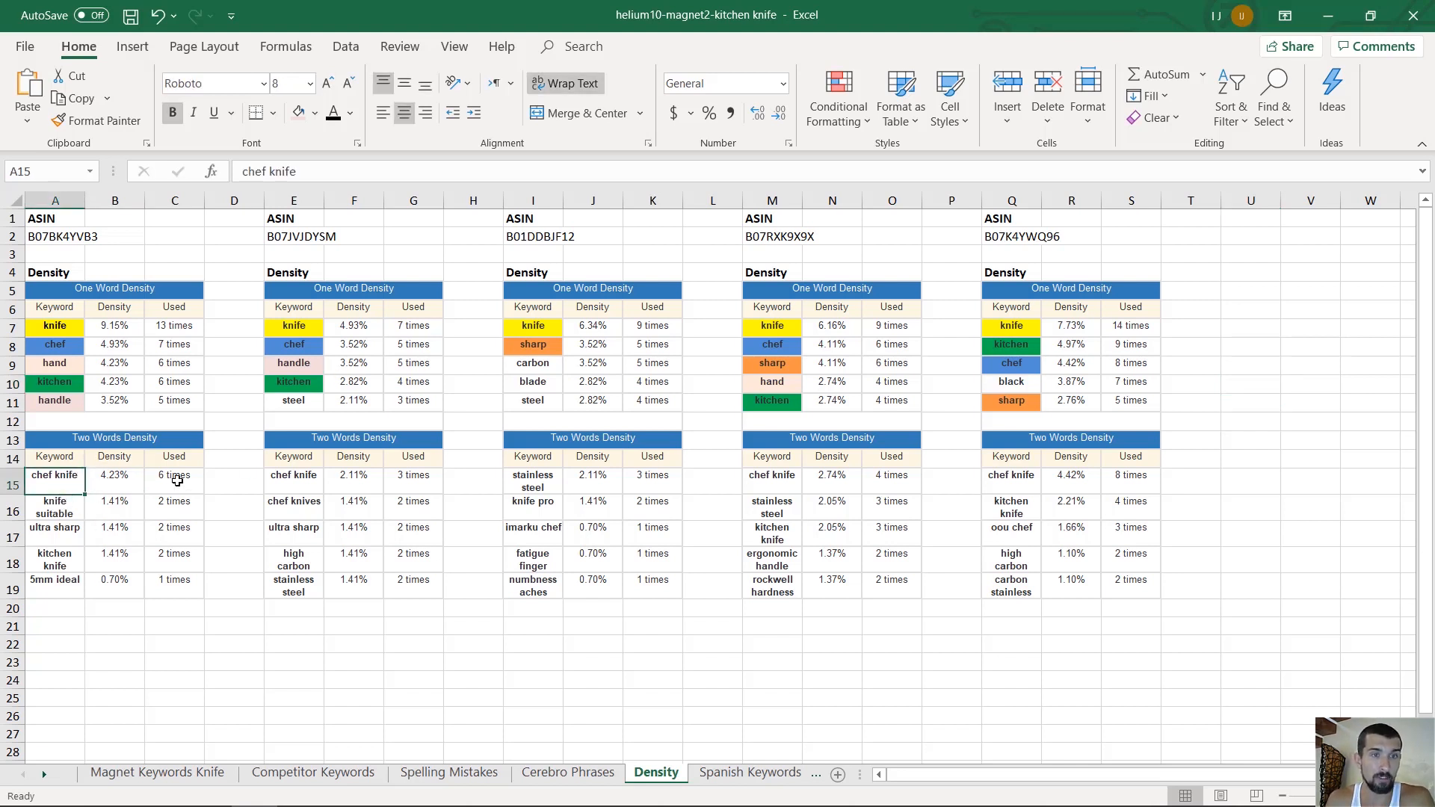
{"action": "left_click", "coordinate": [318, 479]}
{"action": "left_click", "coordinate": [785, 472]}
{"action": "left_click", "coordinate": [1027, 475]}
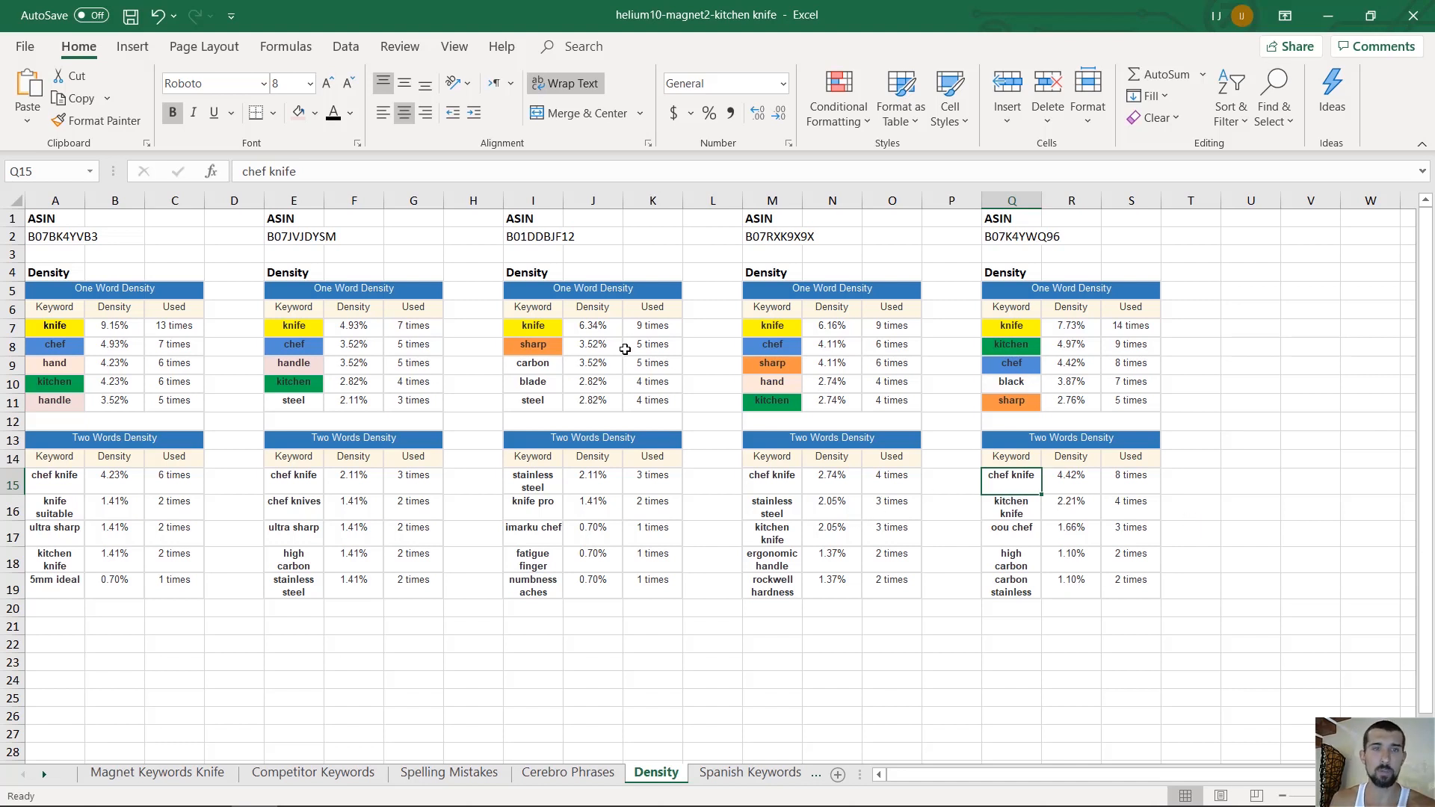
{"action": "left_click", "coordinate": [54, 329]}
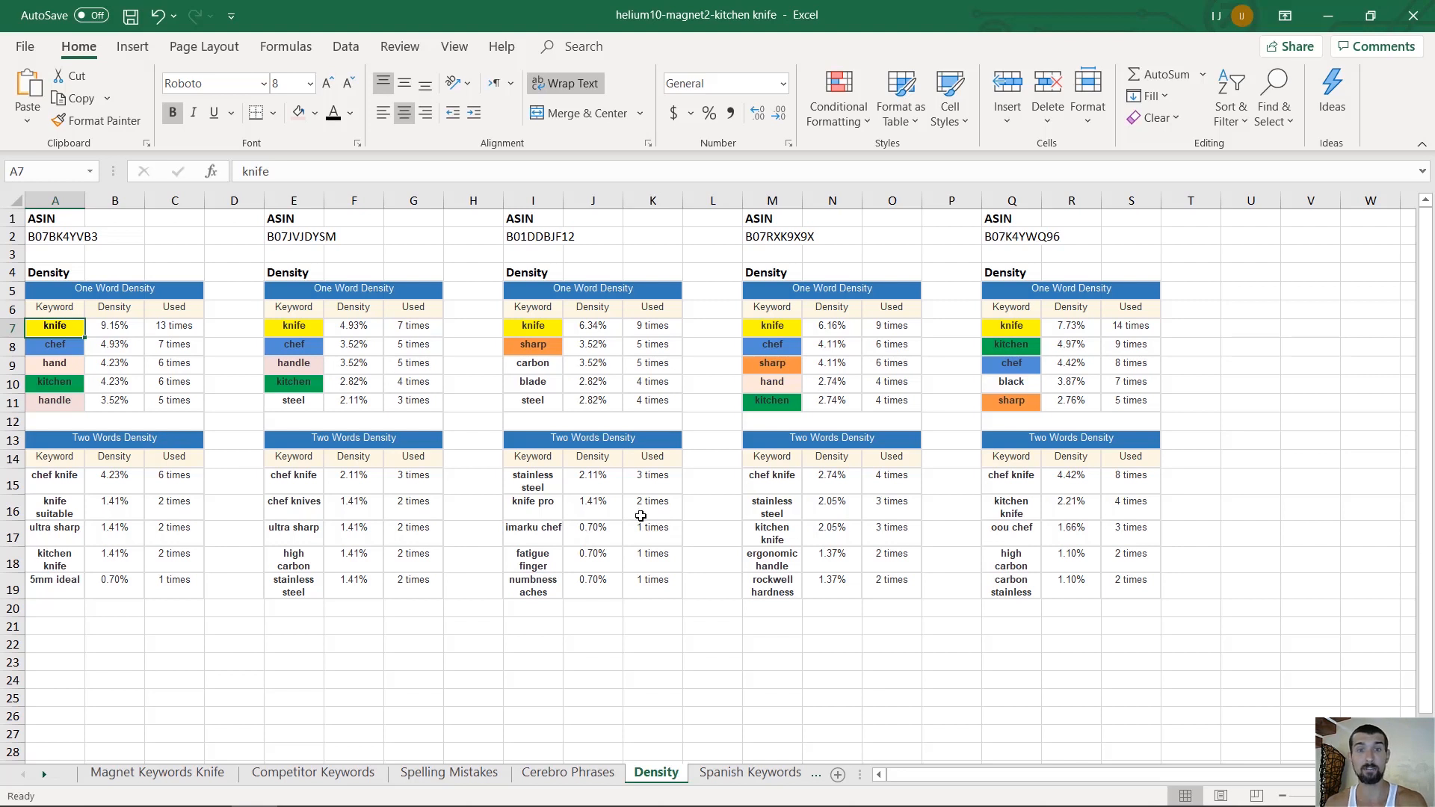
- Fill the phrase chef knife with light pink in the Two Words Density tables, in cells A15, E15, M15 and Q15
{"action": "left_click", "coordinate": [72, 481]}
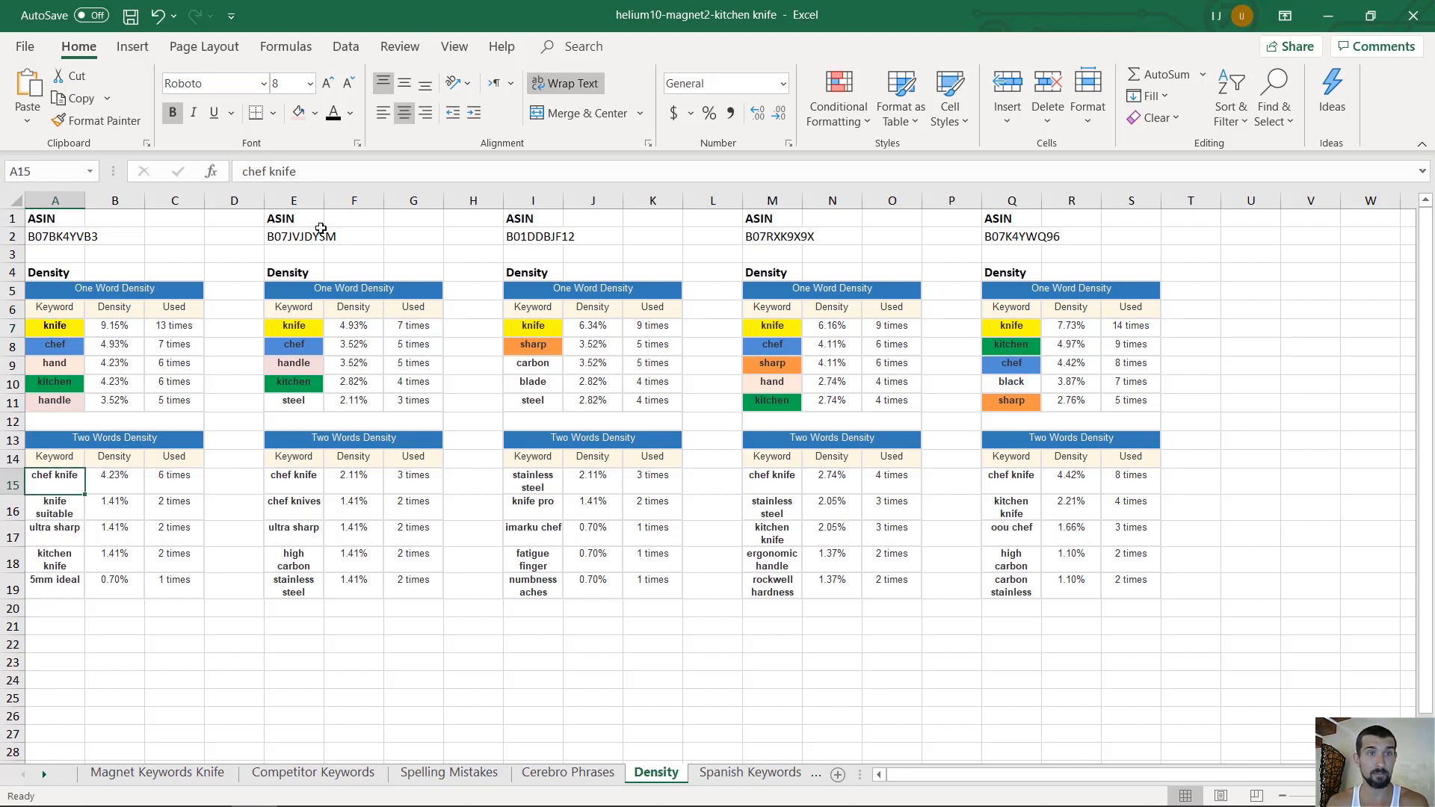
{"action": "left_click", "coordinate": [290, 487]}
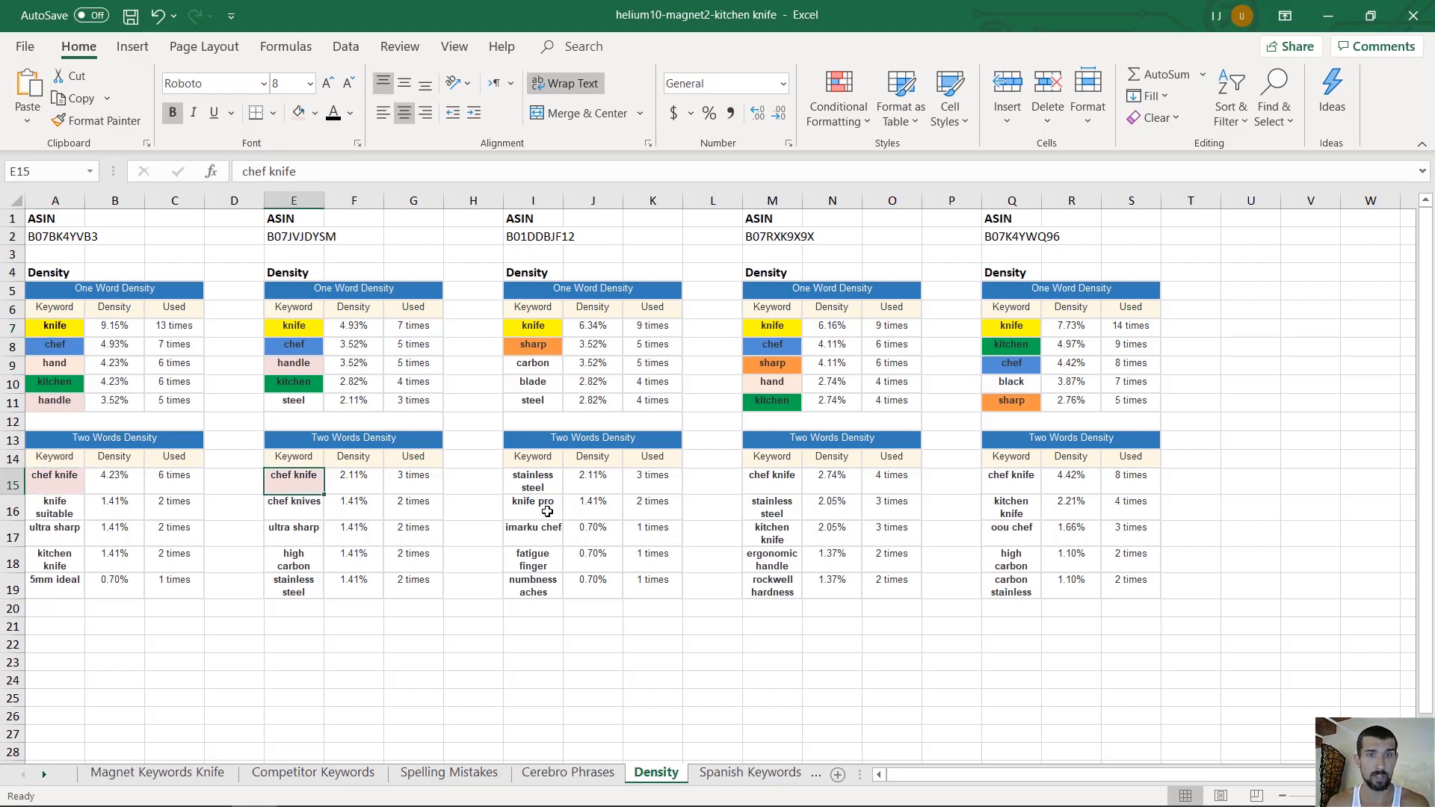
{"action": "left_click", "coordinate": [783, 485]}
{"action": "left_click", "coordinate": [298, 112]}
{"action": "left_click", "coordinate": [1012, 482]}
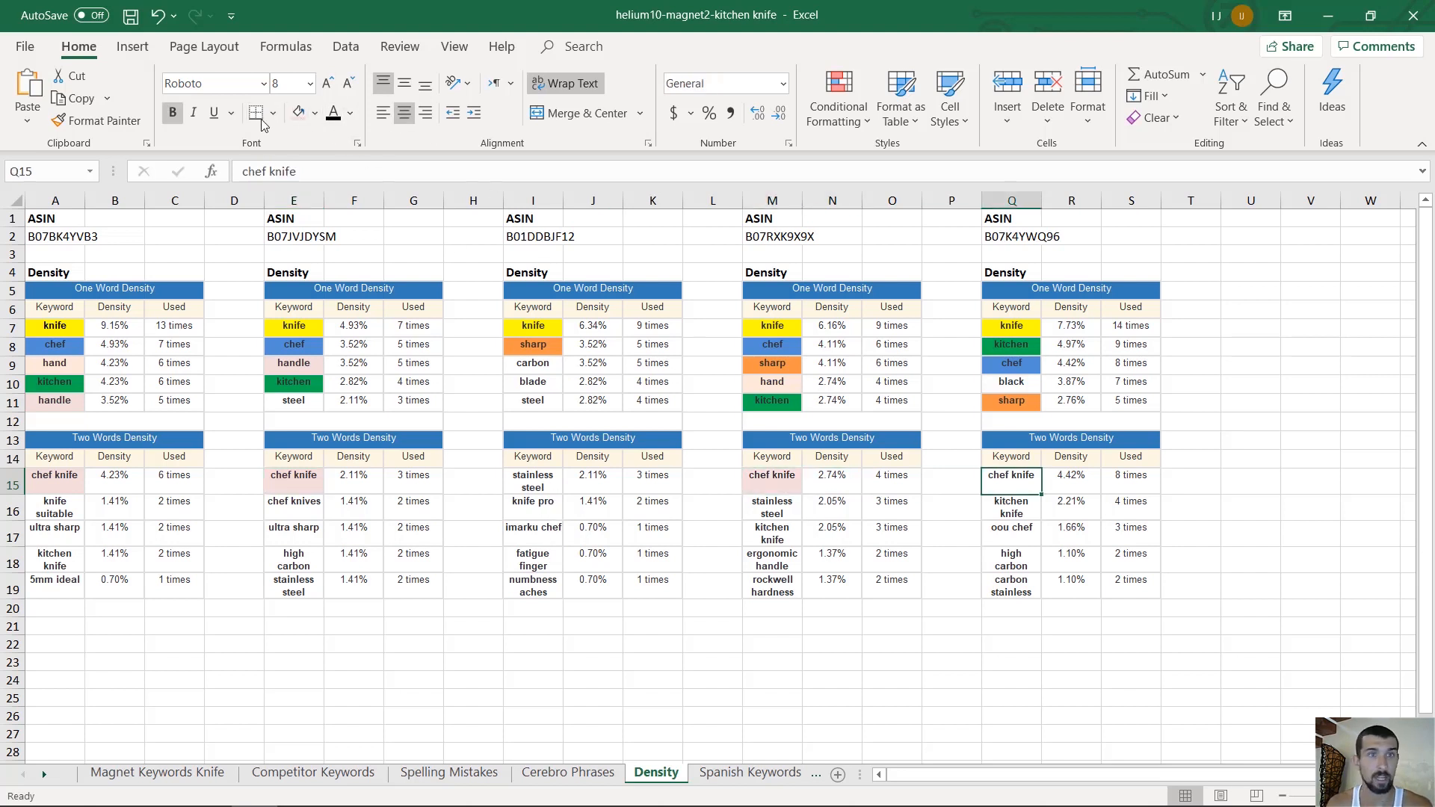
{"action": "left_click", "coordinate": [298, 112]}
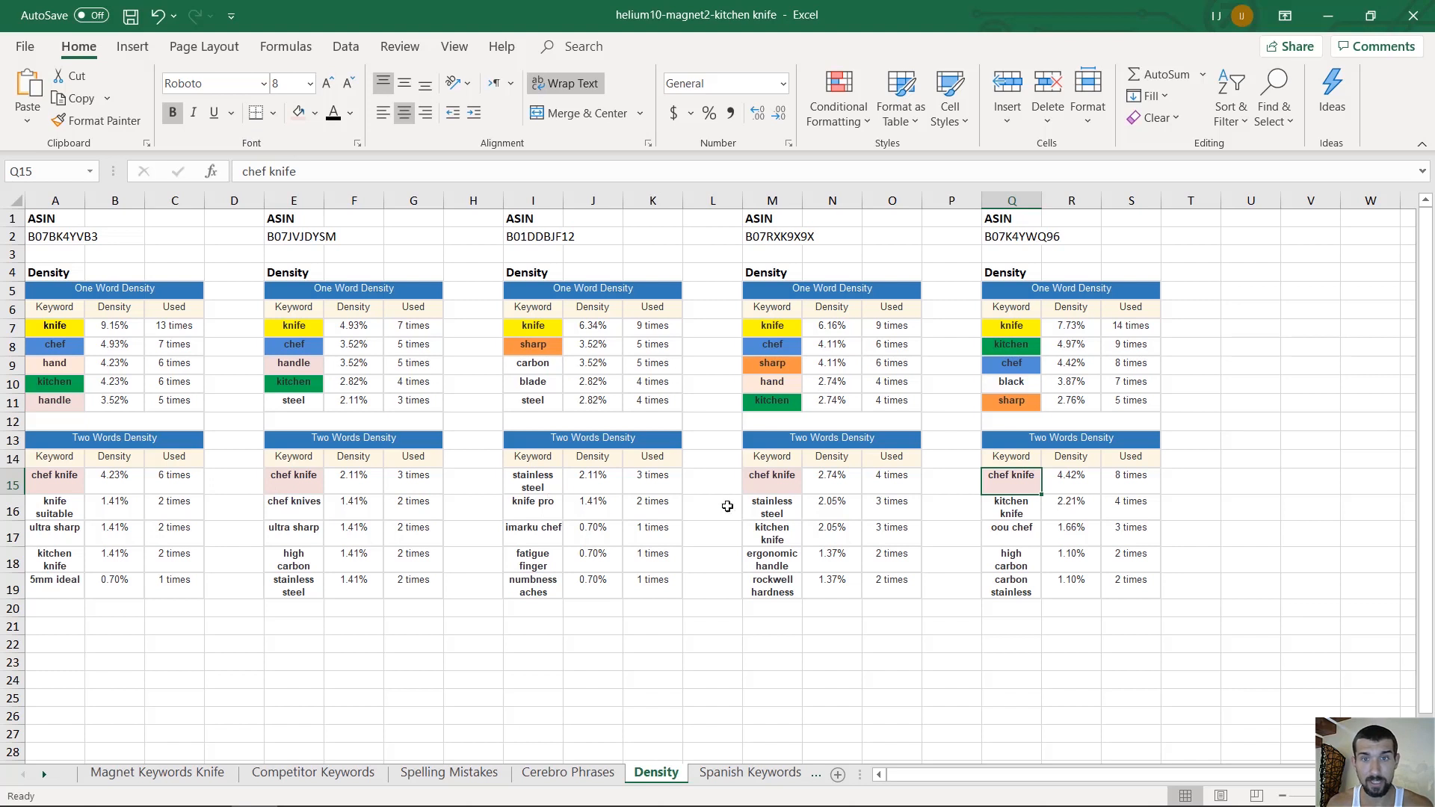